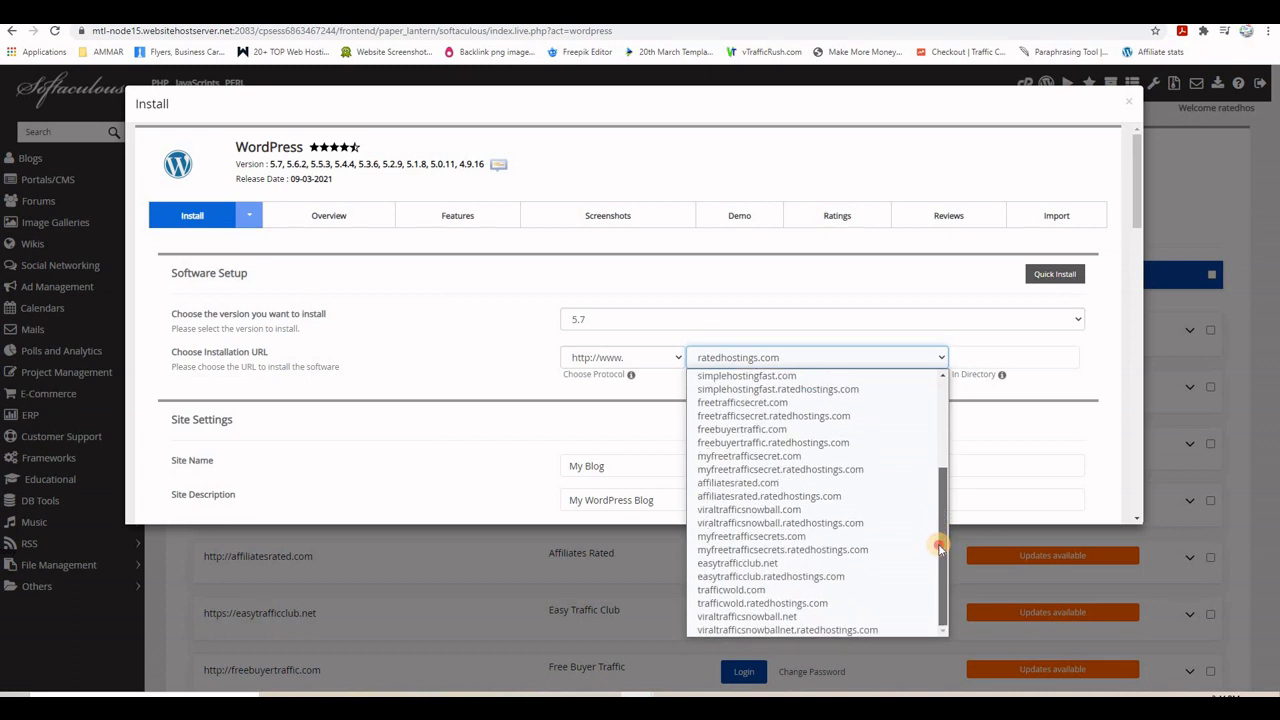
# Choose viraltrafficsnowball.net as the installation domain and set the site name to Viral Traffic Snowball, copied from the Notepad notes
pyautogui.click(772, 618)
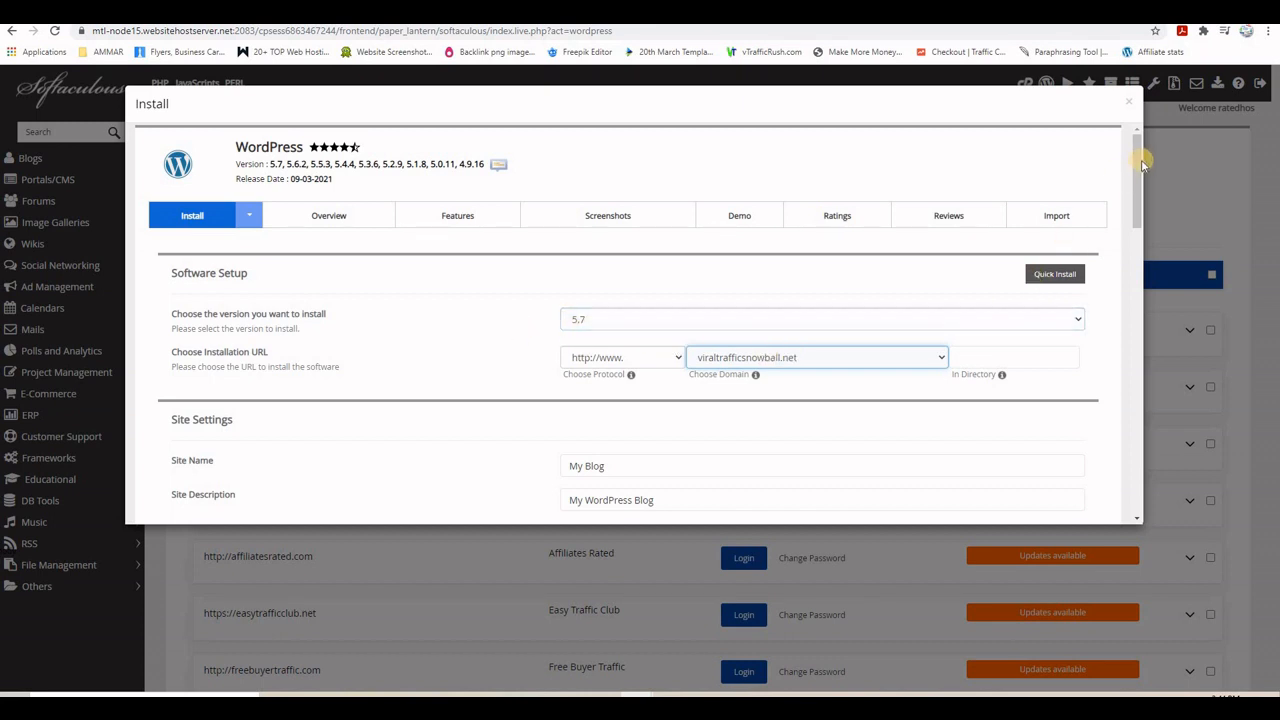
pyautogui.moveTo(1136, 172); pyautogui.dragTo(1143, 237)
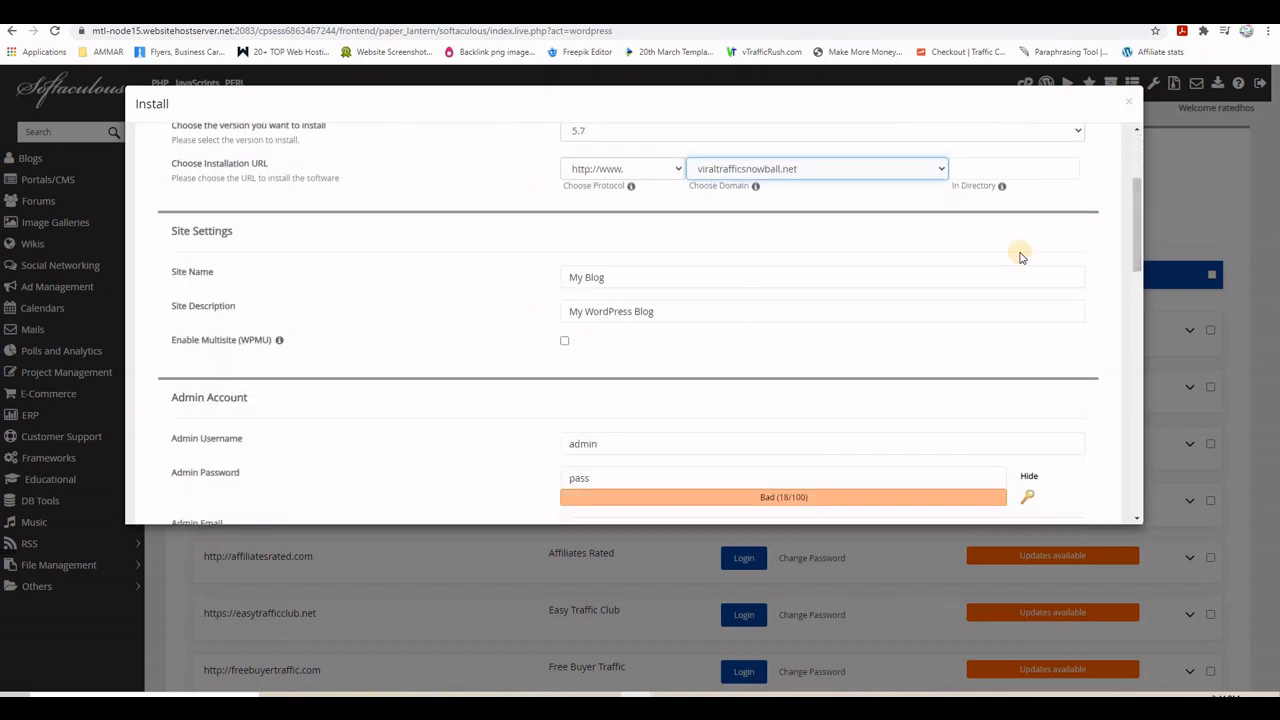
pyautogui.click(580, 286)
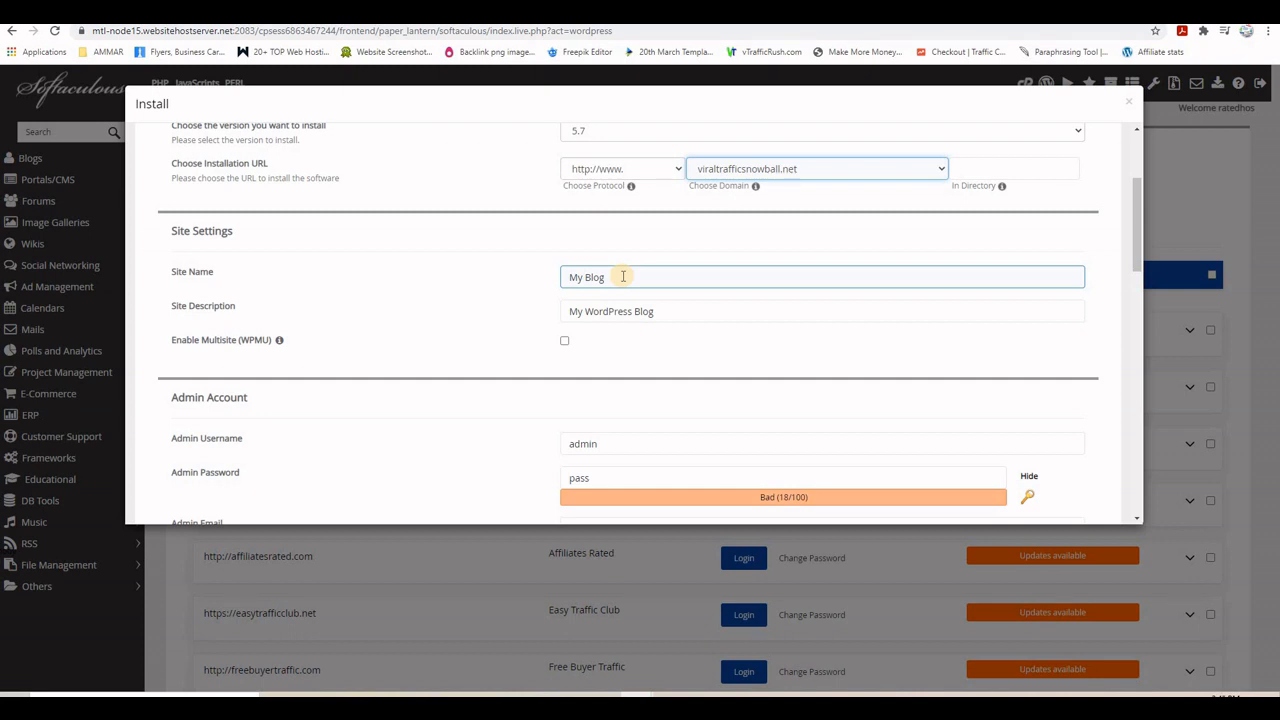
pyautogui.hotkey('alt', 'Tab')
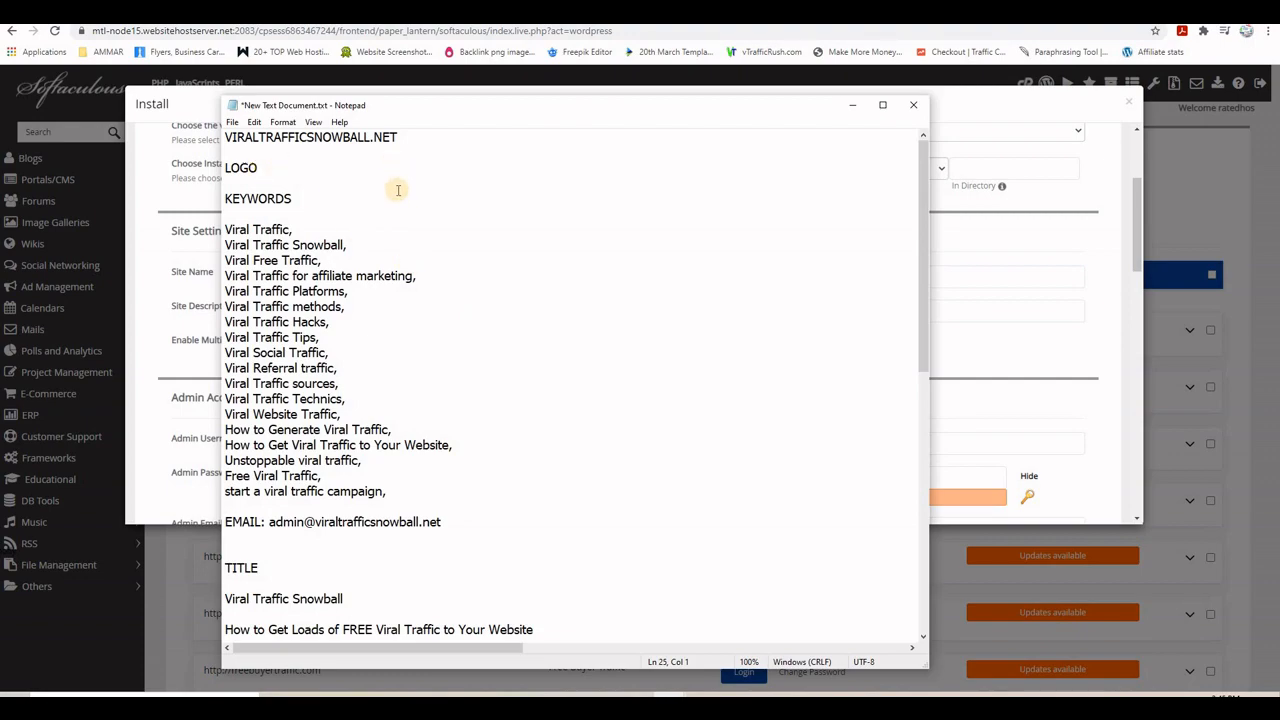
pyautogui.scroll(-12, 504, 347)
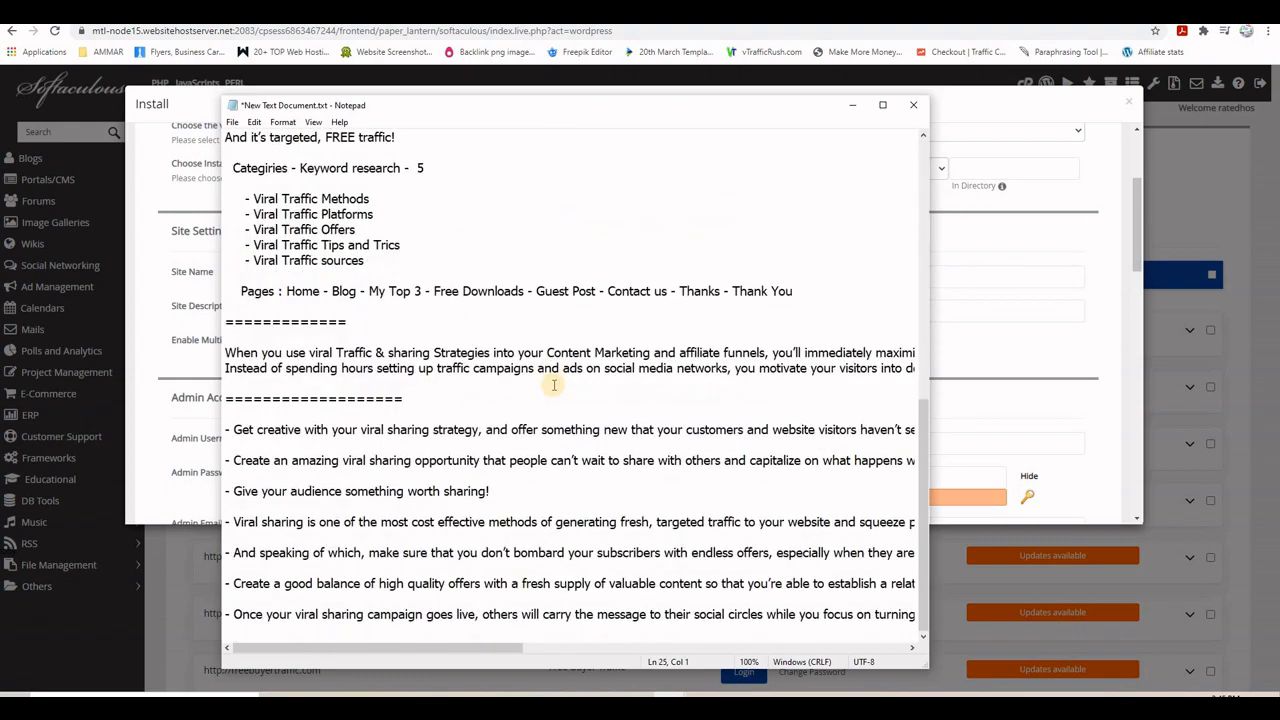
pyautogui.scroll(6, 553, 384)
pyautogui.scroll(6, 553, 384)
pyautogui.scroll(-3, 530, 360)
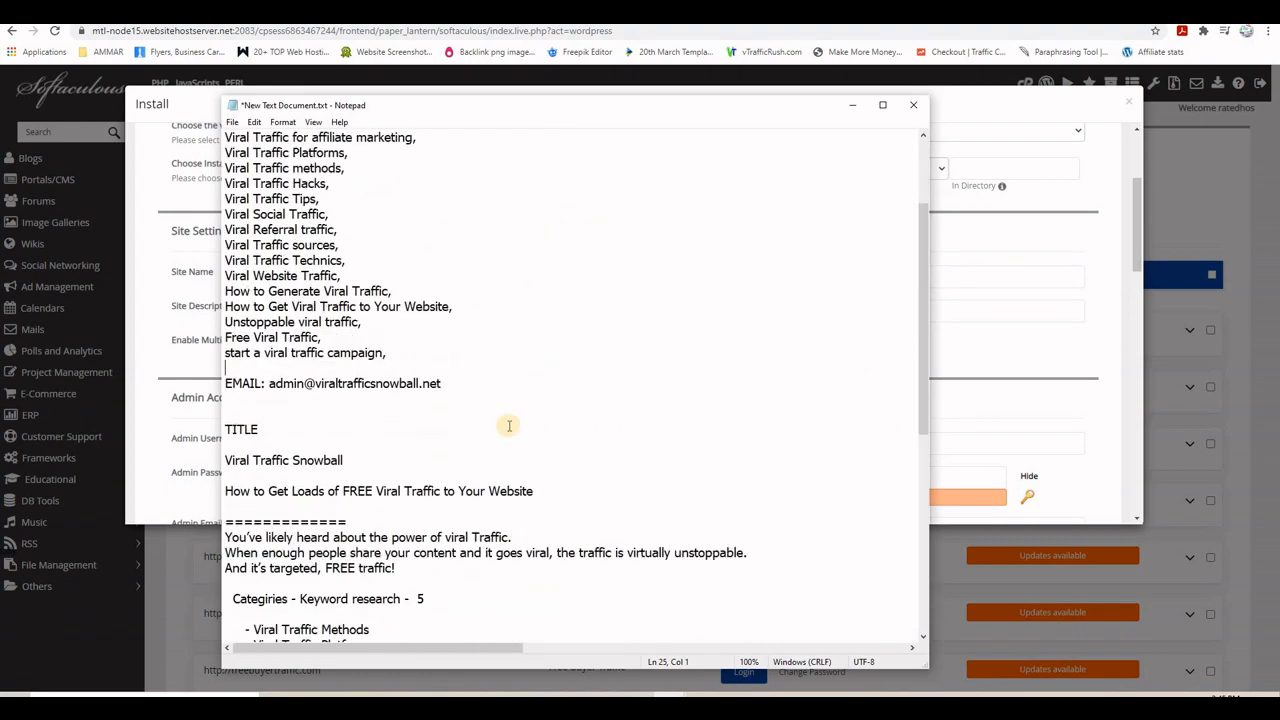
pyautogui.moveTo(215, 461); pyautogui.dragTo(357, 451)
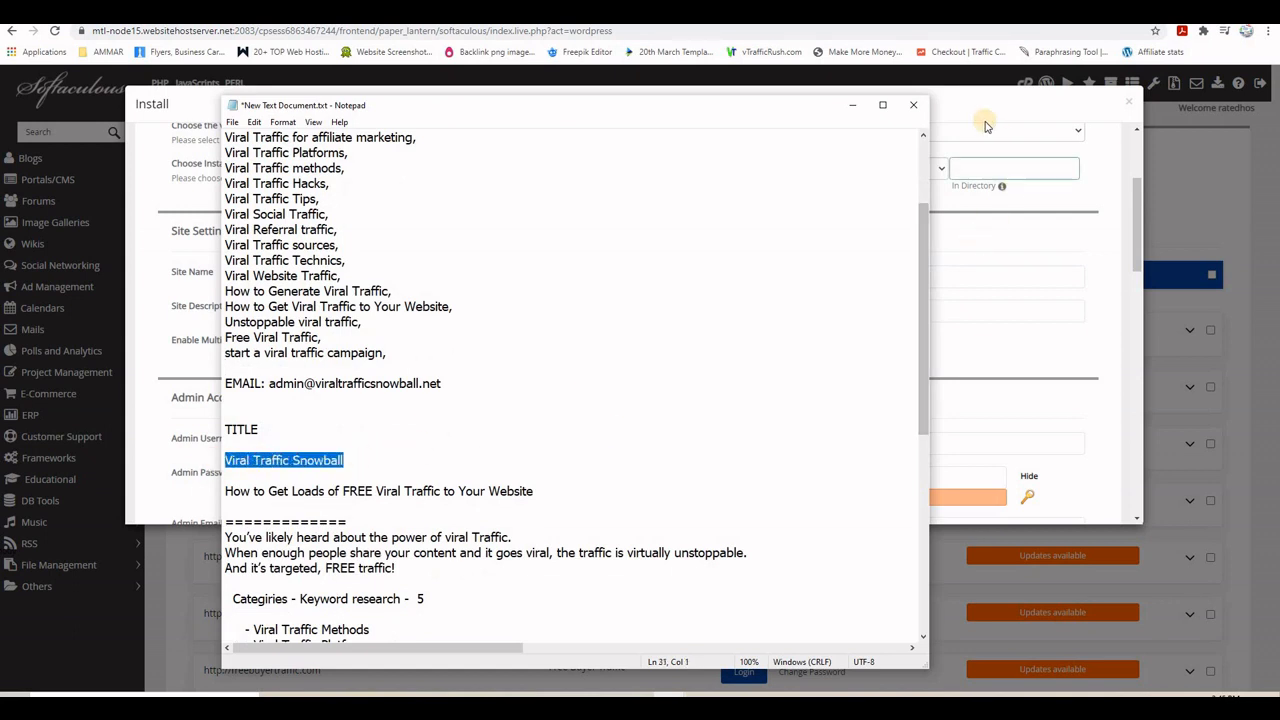
pyautogui.click(976, 241)
pyautogui.moveTo(610, 279); pyautogui.dragTo(545, 278)
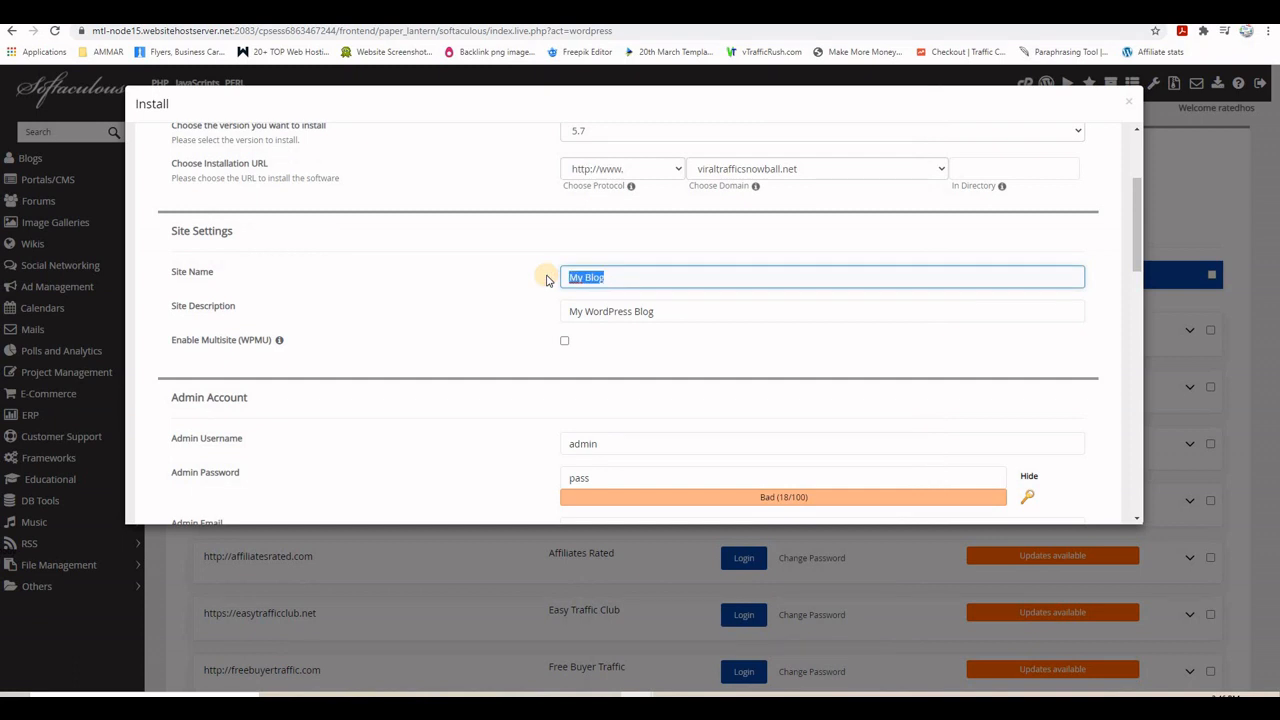
pyautogui.write('Viral Traffic Snowball')
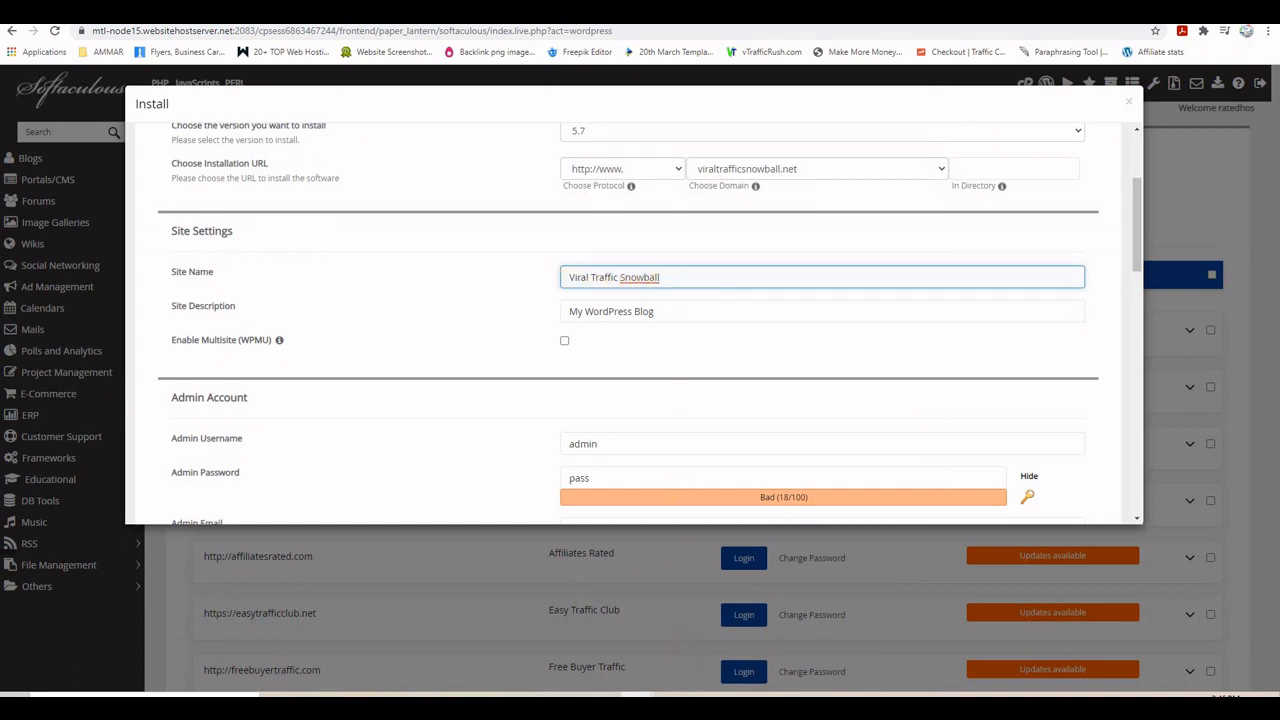
# Copy "How to Get Loads of FREE Viral Traffic to Your Website" from the Notepad notes into the site description
pyautogui.click(672, 702)
pyautogui.click(808, 662)
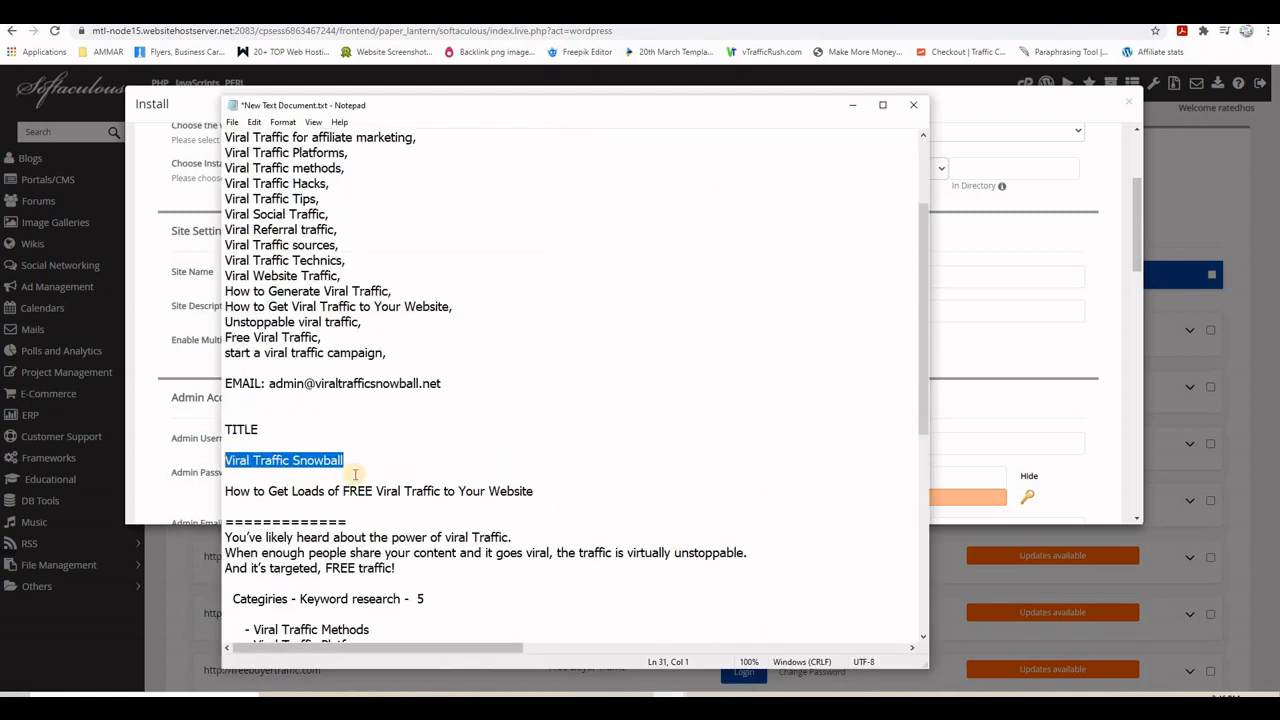
pyautogui.moveTo(540, 491); pyautogui.dragTo(230, 491)
pyautogui.rightClick(260, 497)
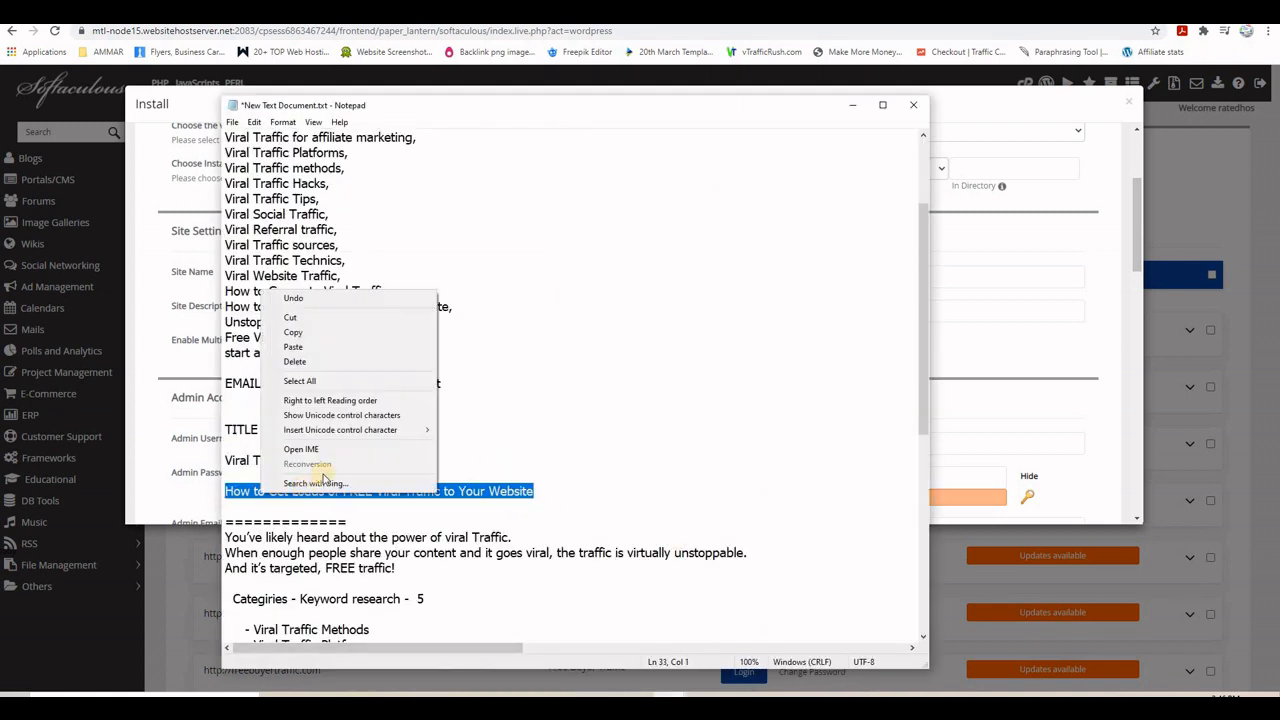
pyautogui.click(332, 332)
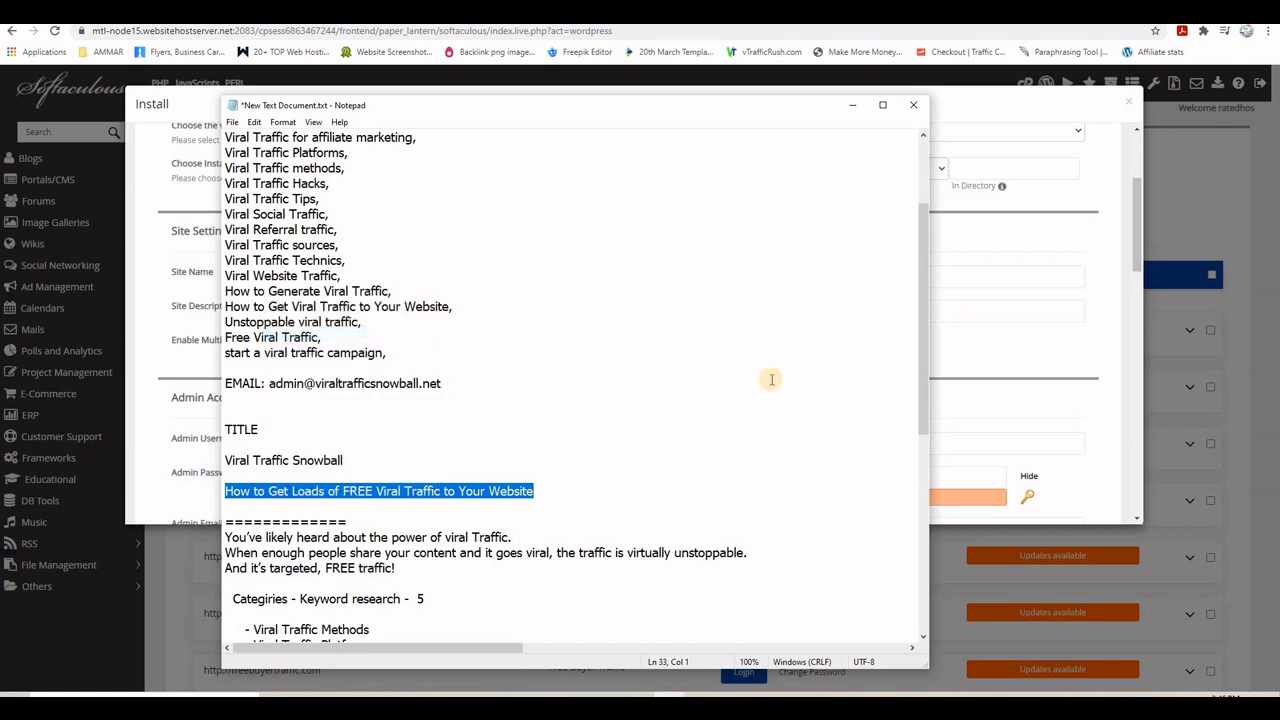
pyautogui.click(852, 104)
pyautogui.moveTo(699, 312); pyautogui.dragTo(527, 313)
pyautogui.hotkey('ctrl', 'v')
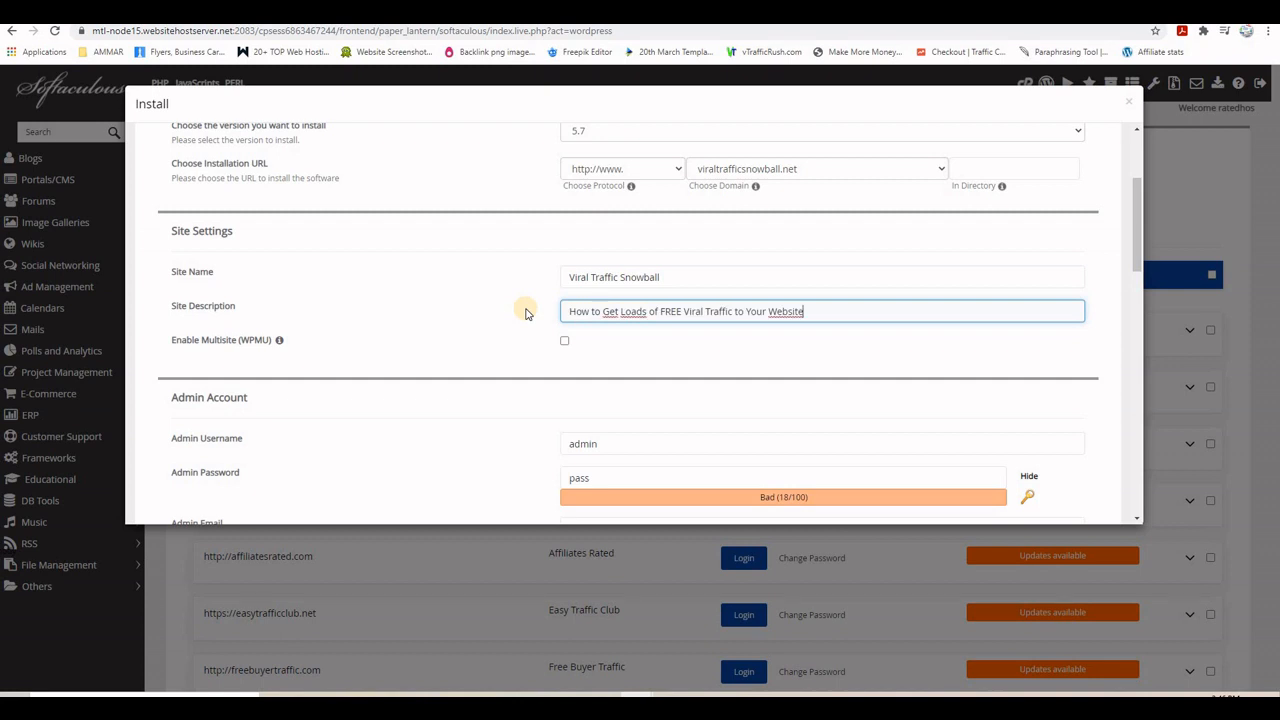
pyautogui.click(526, 313)
# Set the admin username to adminator and fill in the admin password and the admin e-mail
pyautogui.click(578, 443)
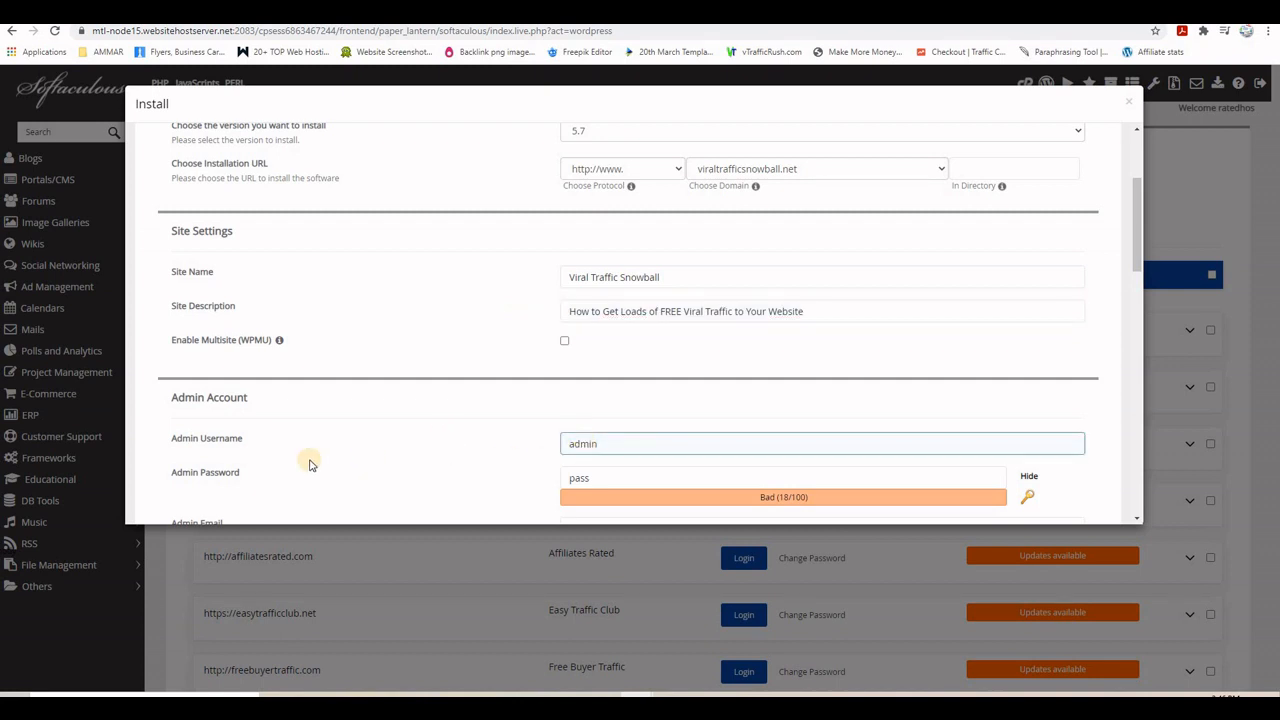
pyautogui.click(309, 460)
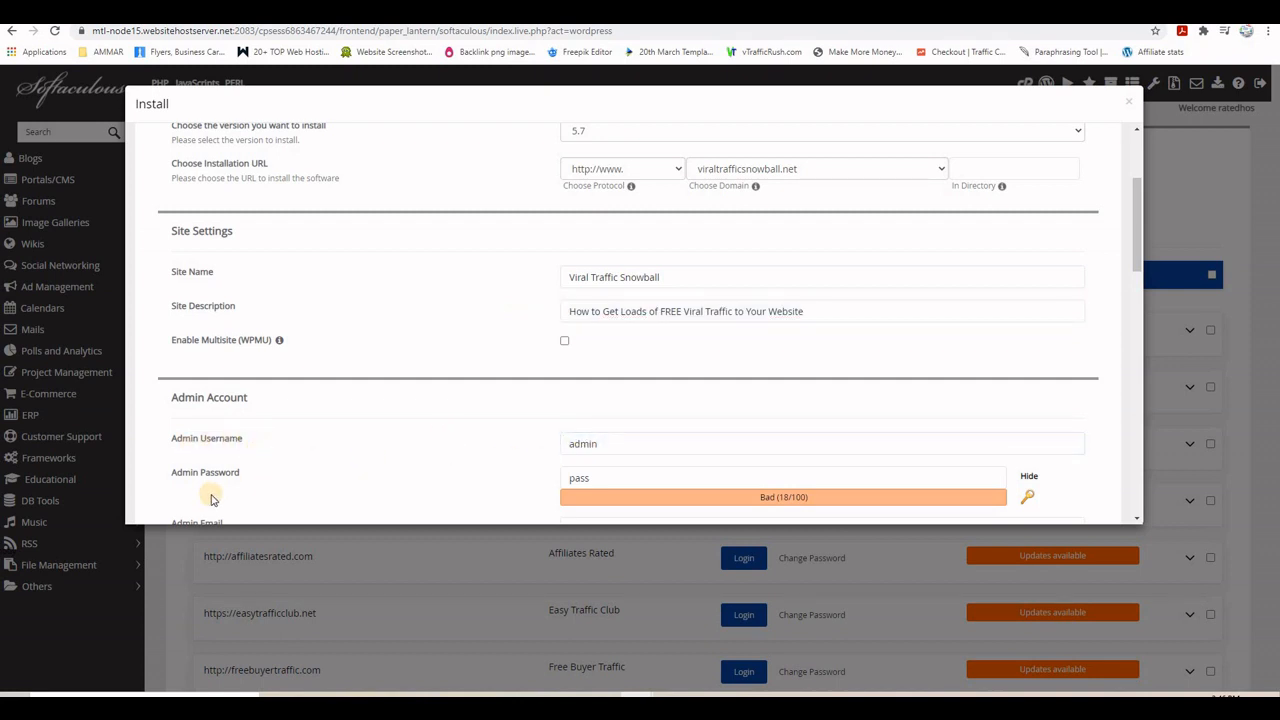
pyautogui.click(612, 443)
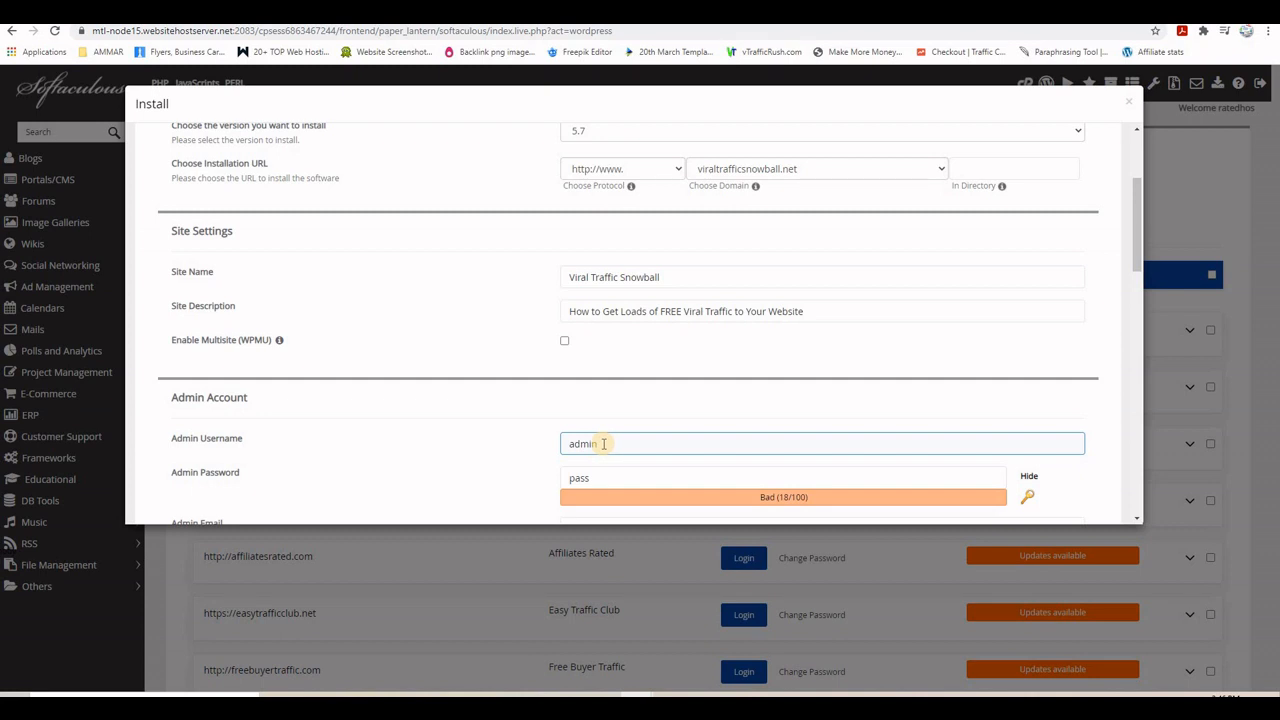
pyautogui.click(571, 477)
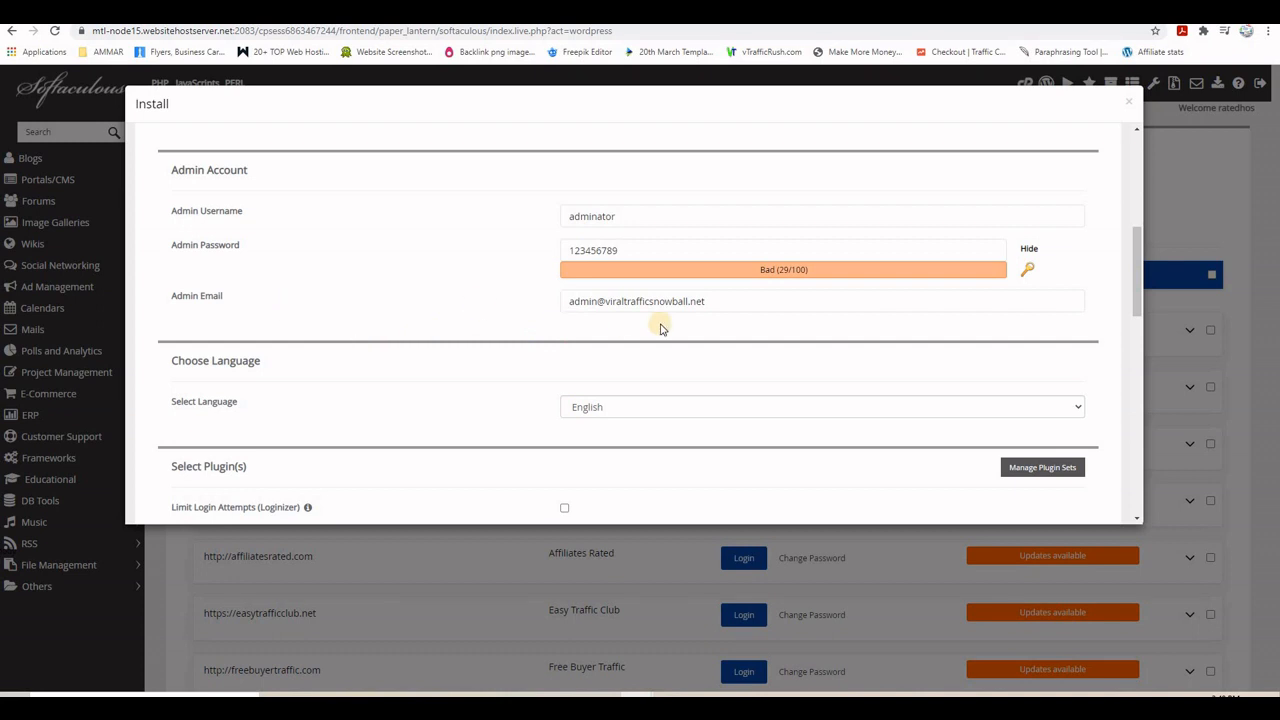
pyautogui.click(733, 305)
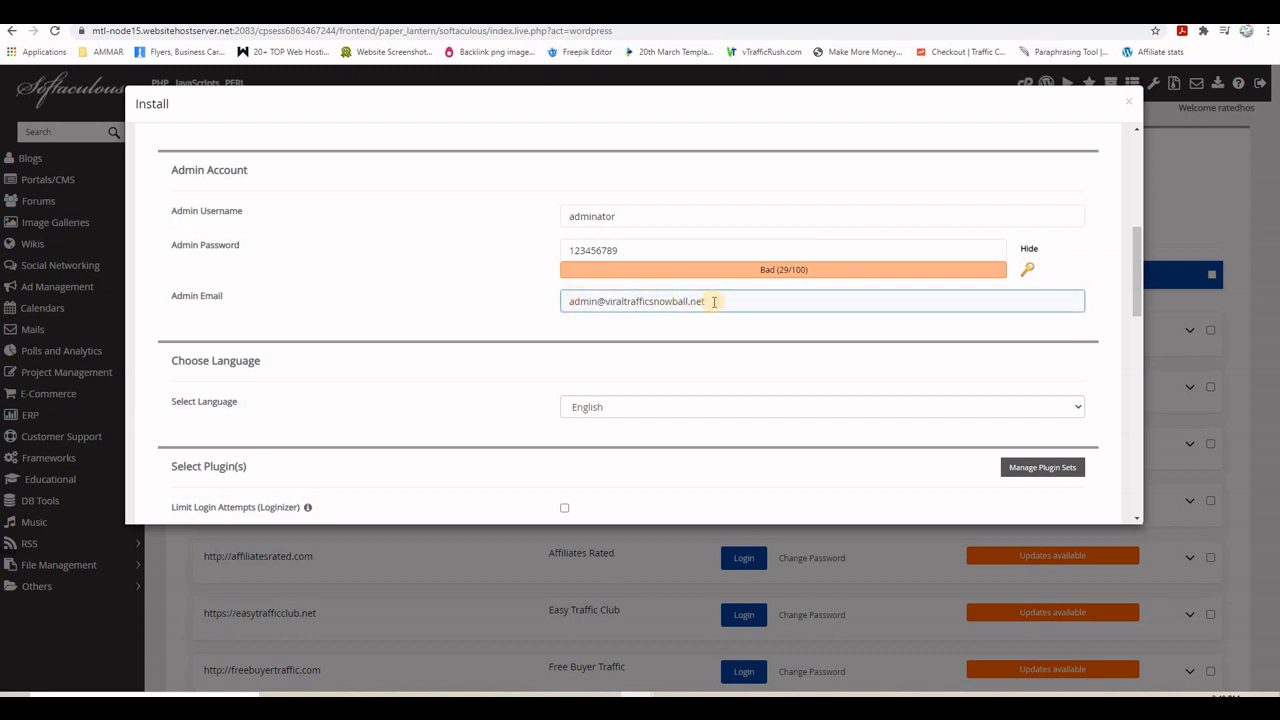
# Review the language, plugin and theme set options, and recheck the site settings and admin account details
pyautogui.scroll(-2, 443, 310)
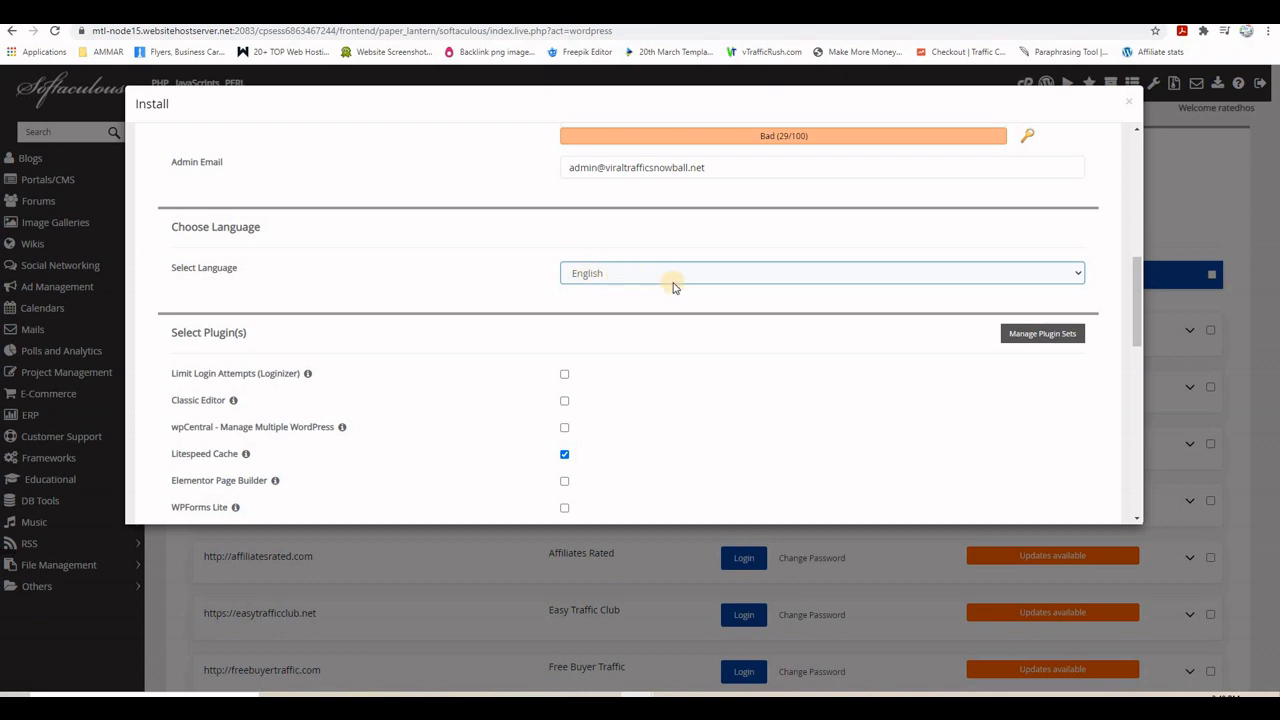
pyautogui.scroll(-1, 459, 279)
pyautogui.scroll(-1, 459, 279)
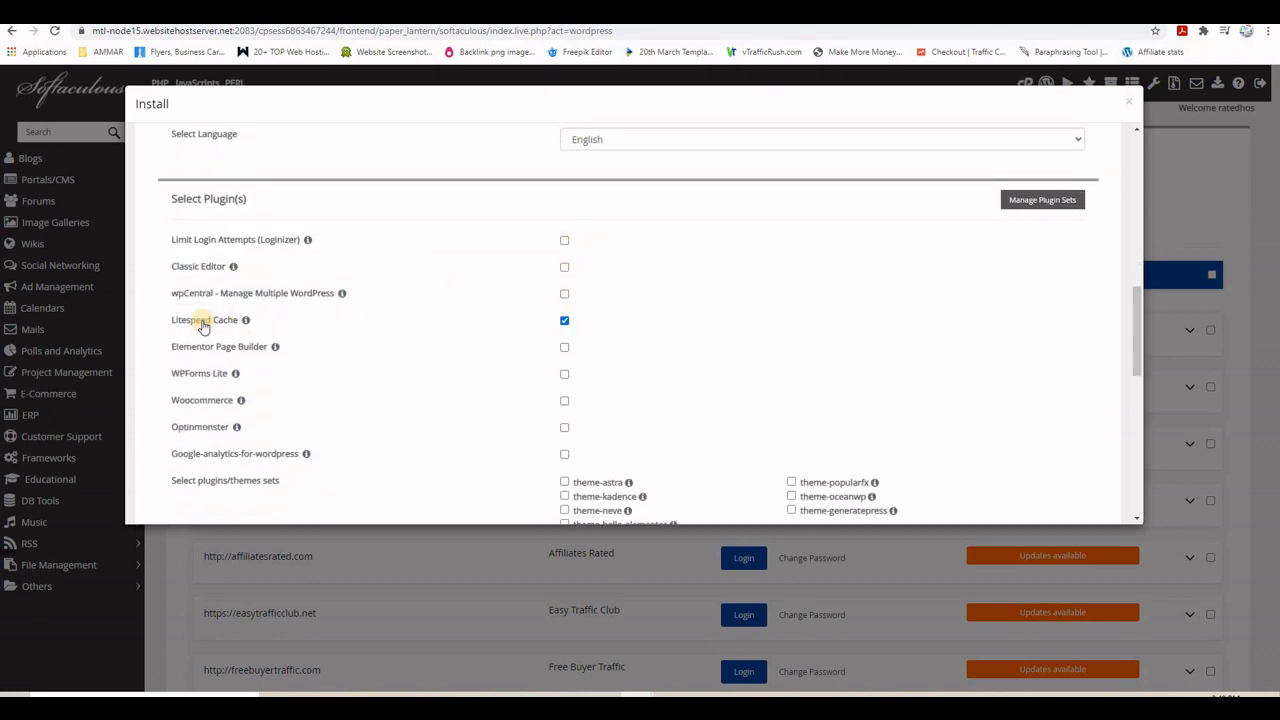
pyautogui.moveTo(245, 319)
pyautogui.scroll(-2, 610, 332)
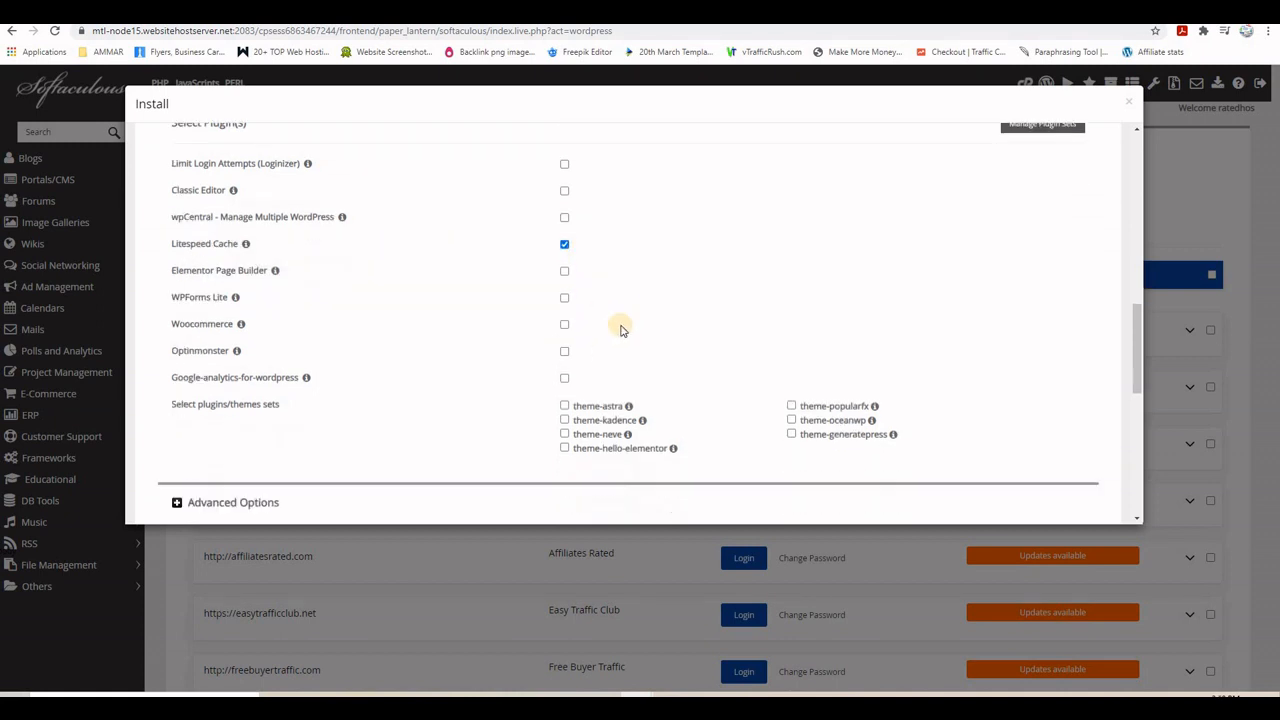
pyautogui.scroll(-1, 679, 304)
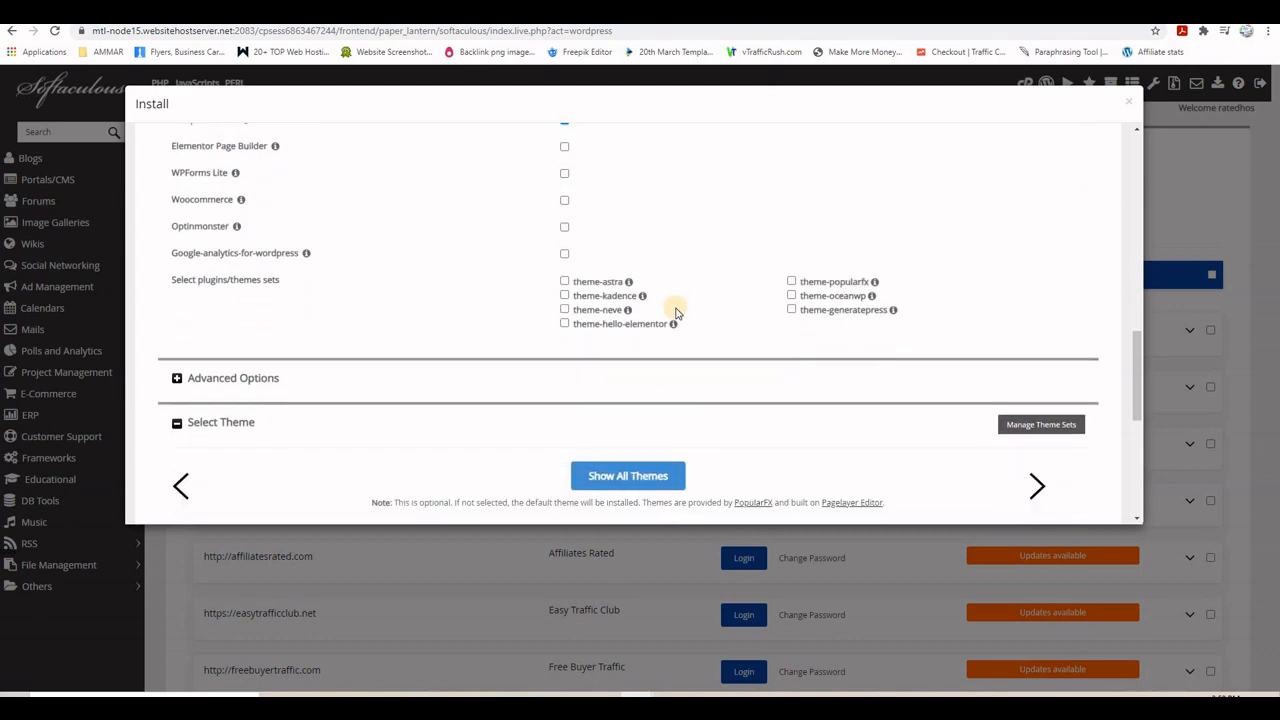
pyautogui.scroll(14, 675, 313)
pyautogui.scroll(-3, 674, 316)
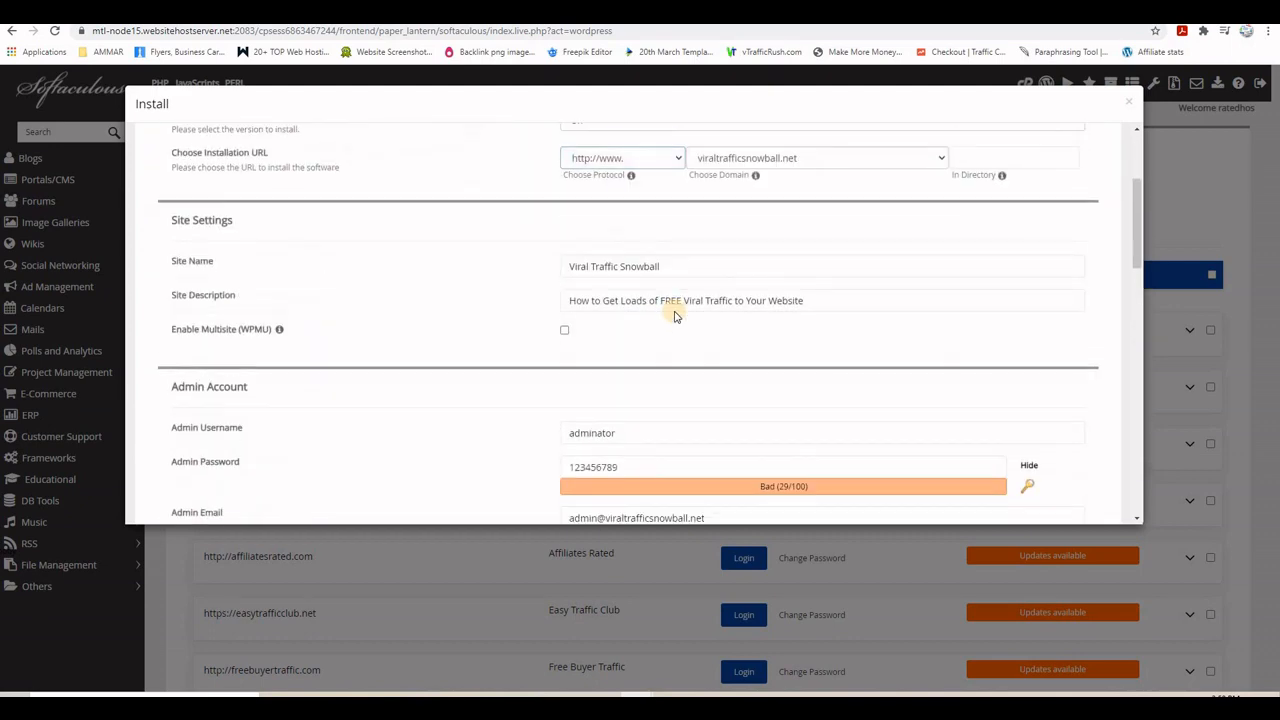
pyautogui.scroll(3, 674, 316)
pyautogui.scroll(-5, 674, 314)
pyautogui.click(665, 310)
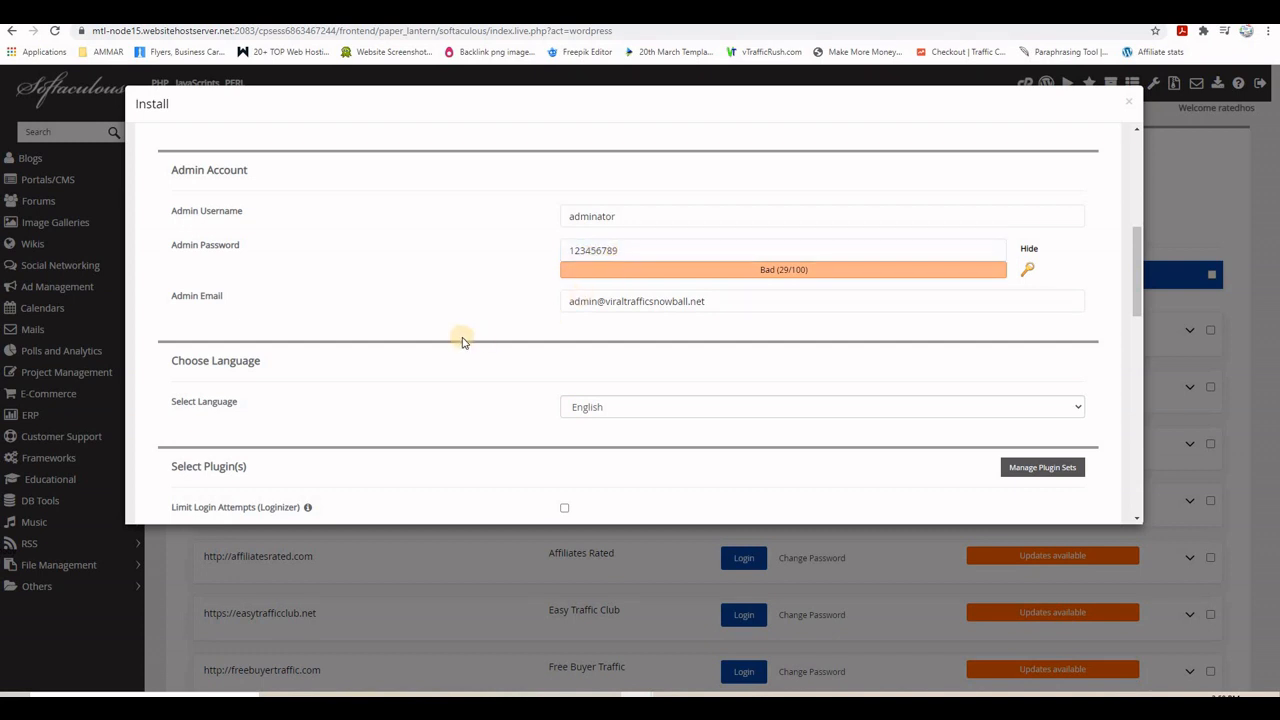
# Install WordPress with the entered settings, without picking any of the optional themes
pyautogui.scroll(-3, 462, 340)
pyautogui.scroll(-6, 462, 340)
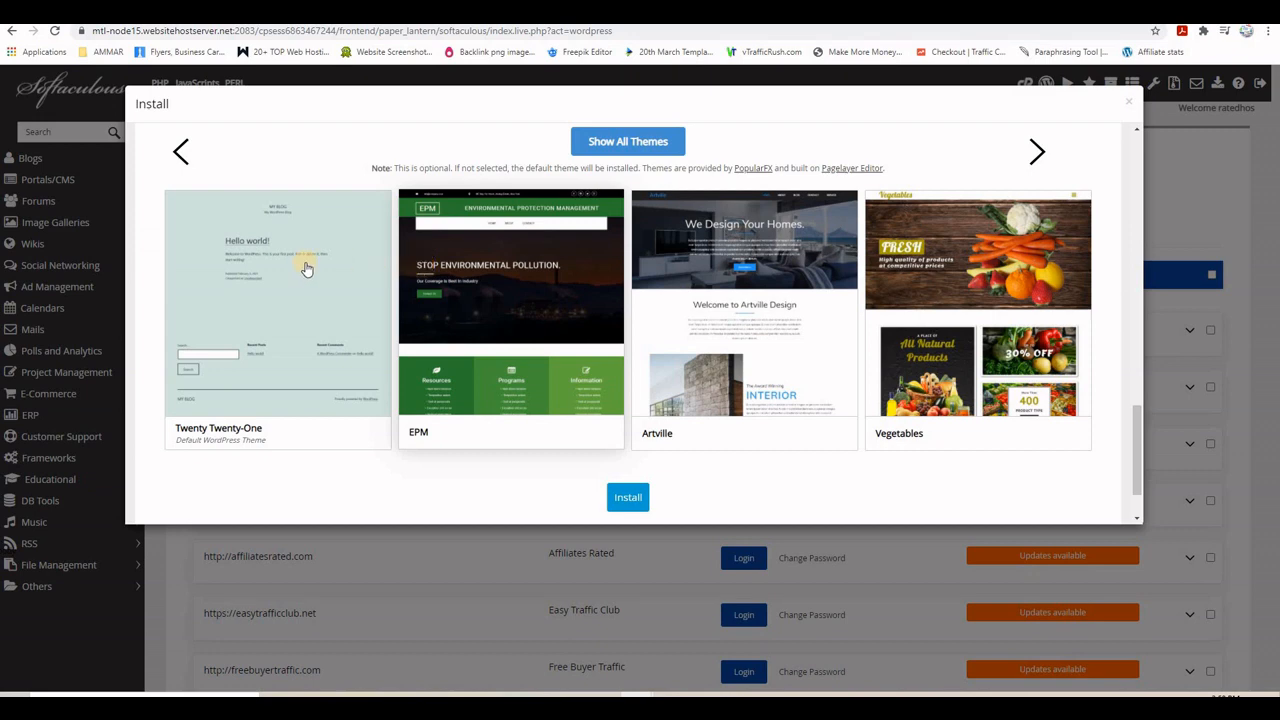
pyautogui.click(626, 498)
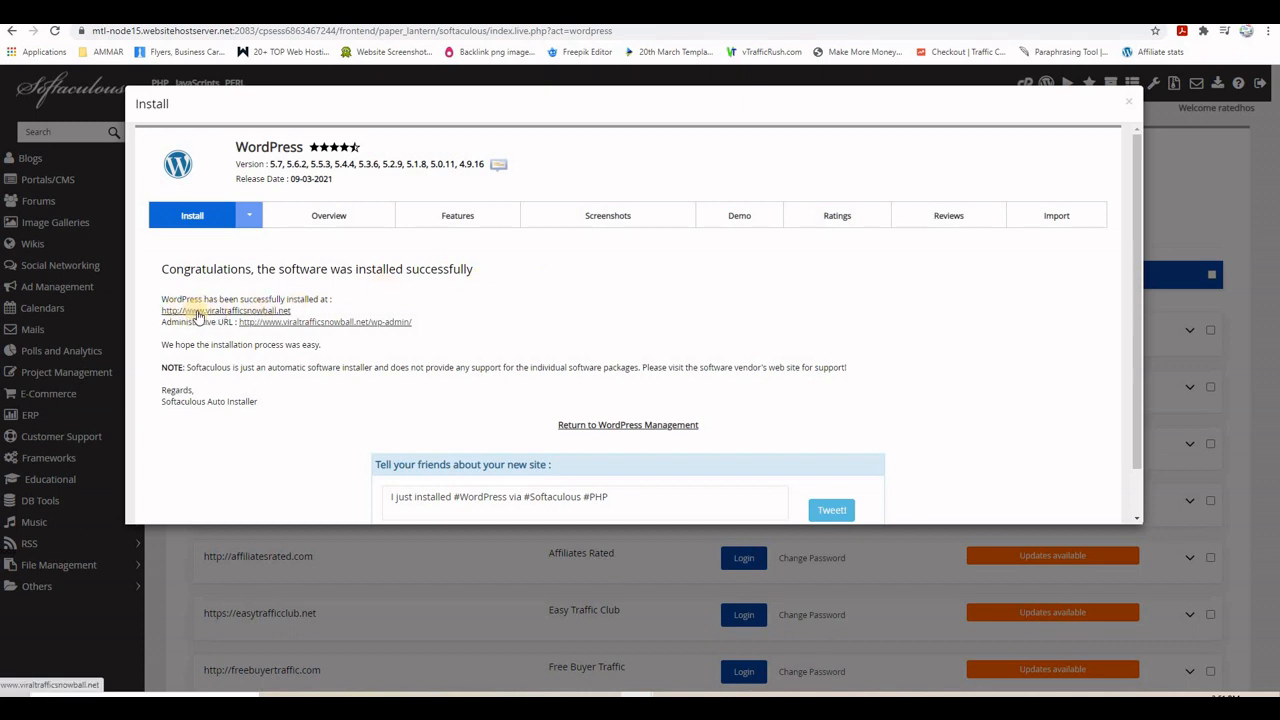
# Open the newly installed site's front page in a separate browser tab and view it
pyautogui.rightClick(270, 312)
pyautogui.click(300, 322)
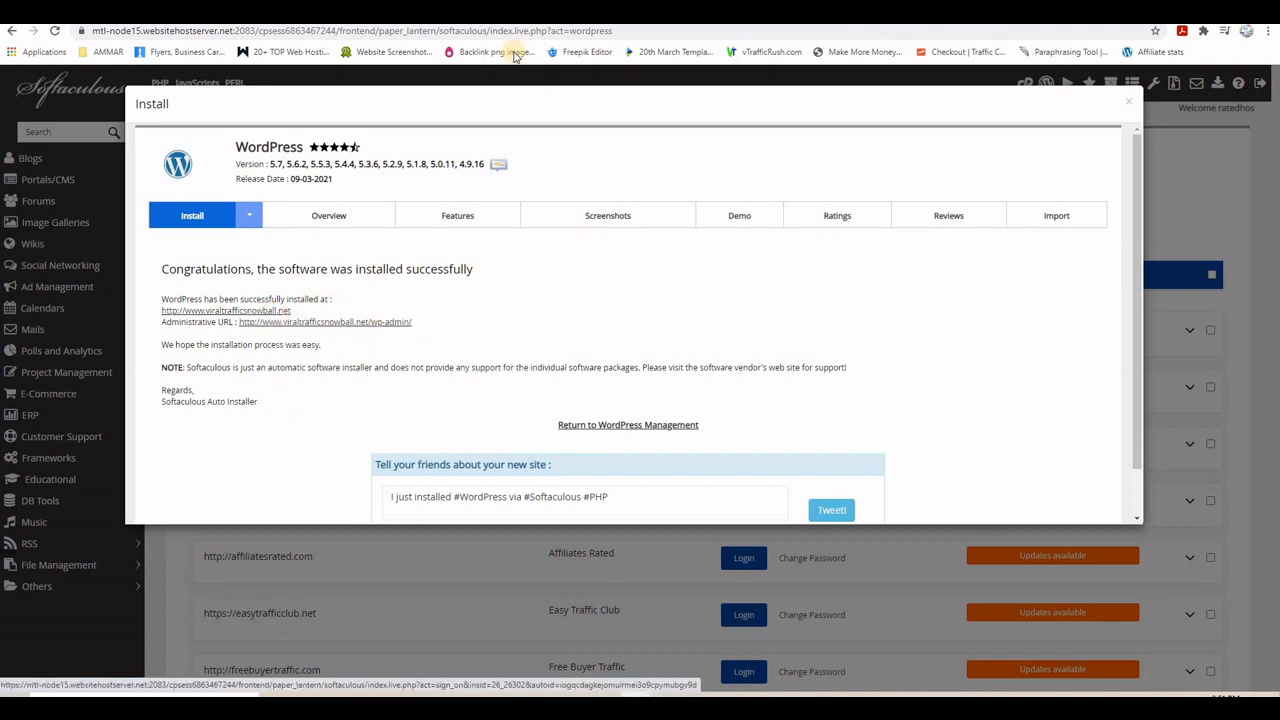
pyautogui.click(350, 12)
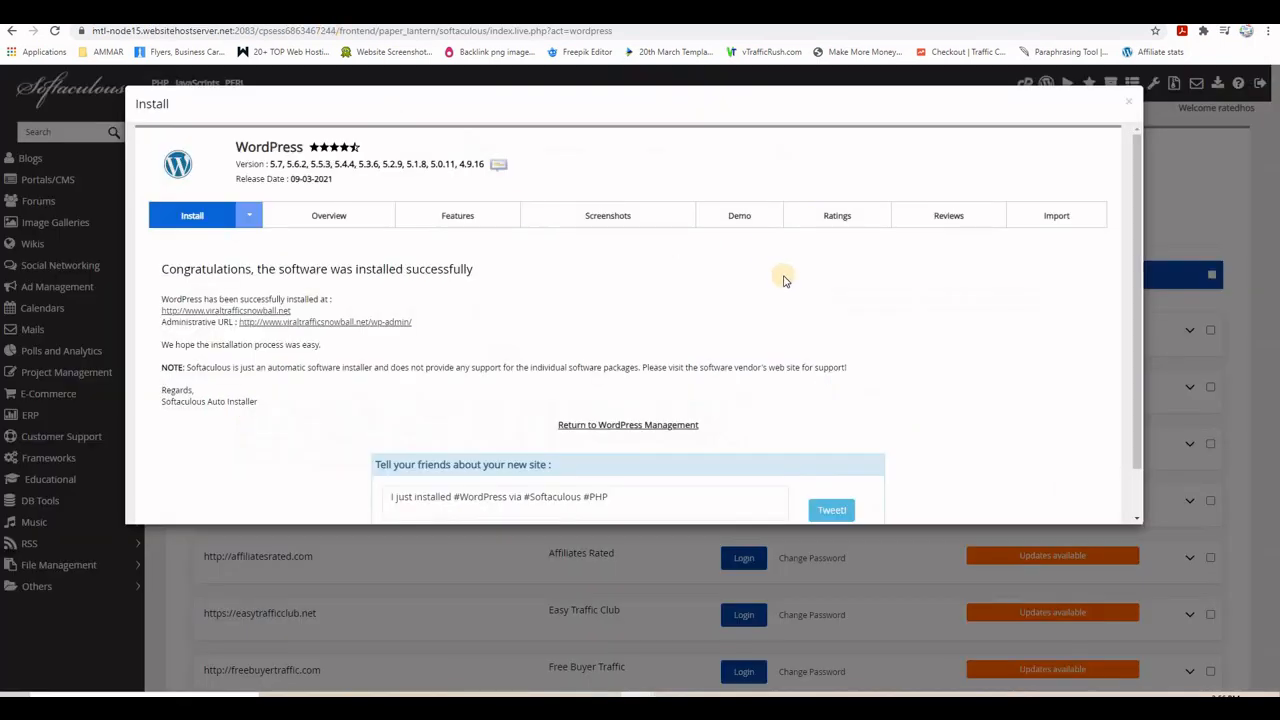
# Open the new site's administrative URL in a separate browser tab and view it
pyautogui.rightClick(397, 327)
pyautogui.click(494, 339)
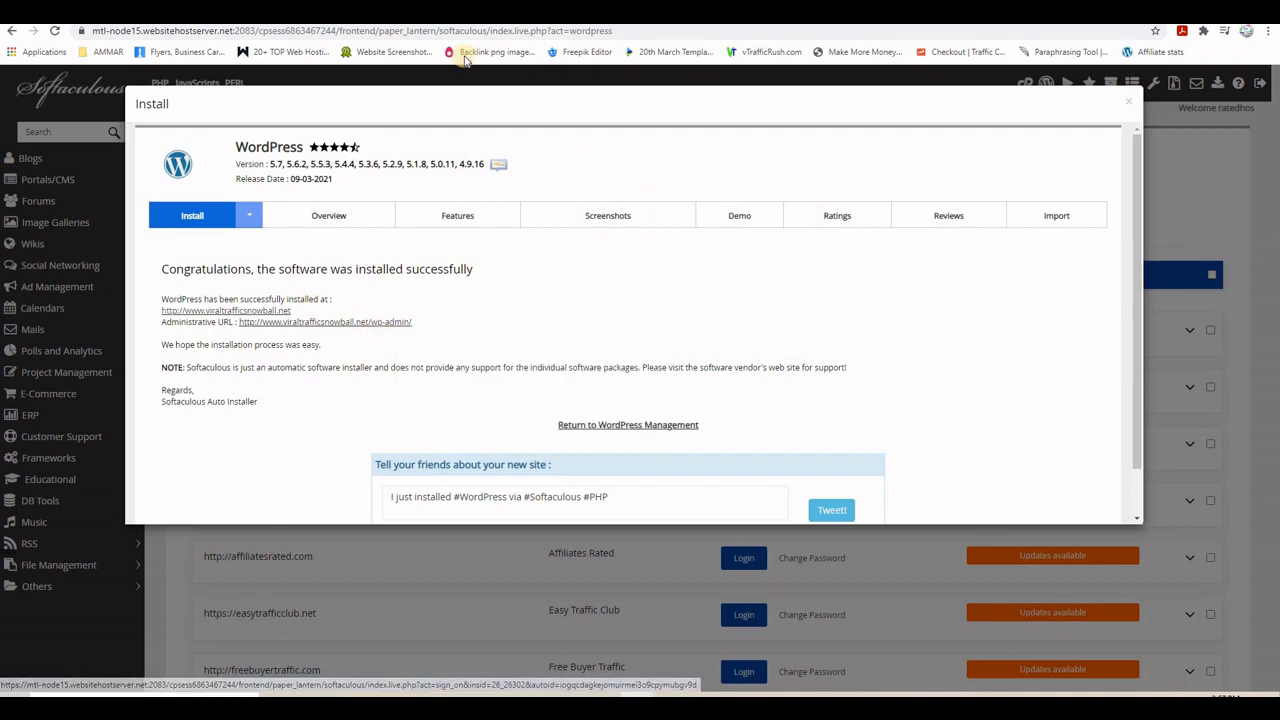
pyautogui.click(490, 12)
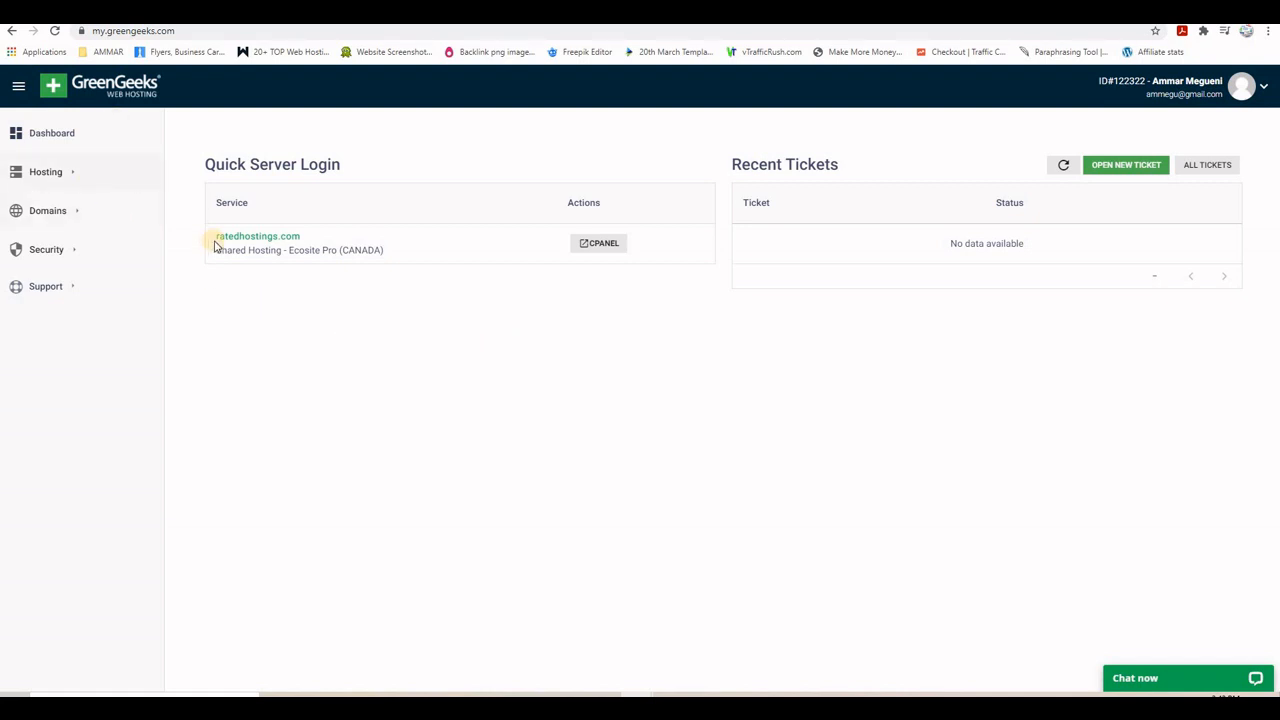
# Start adding an SSL certificate, choosing the Ecosite Pro (CANADA) ratedhostings.com service and the domain viraltrafficsnowball.net
pyautogui.click(58, 254)
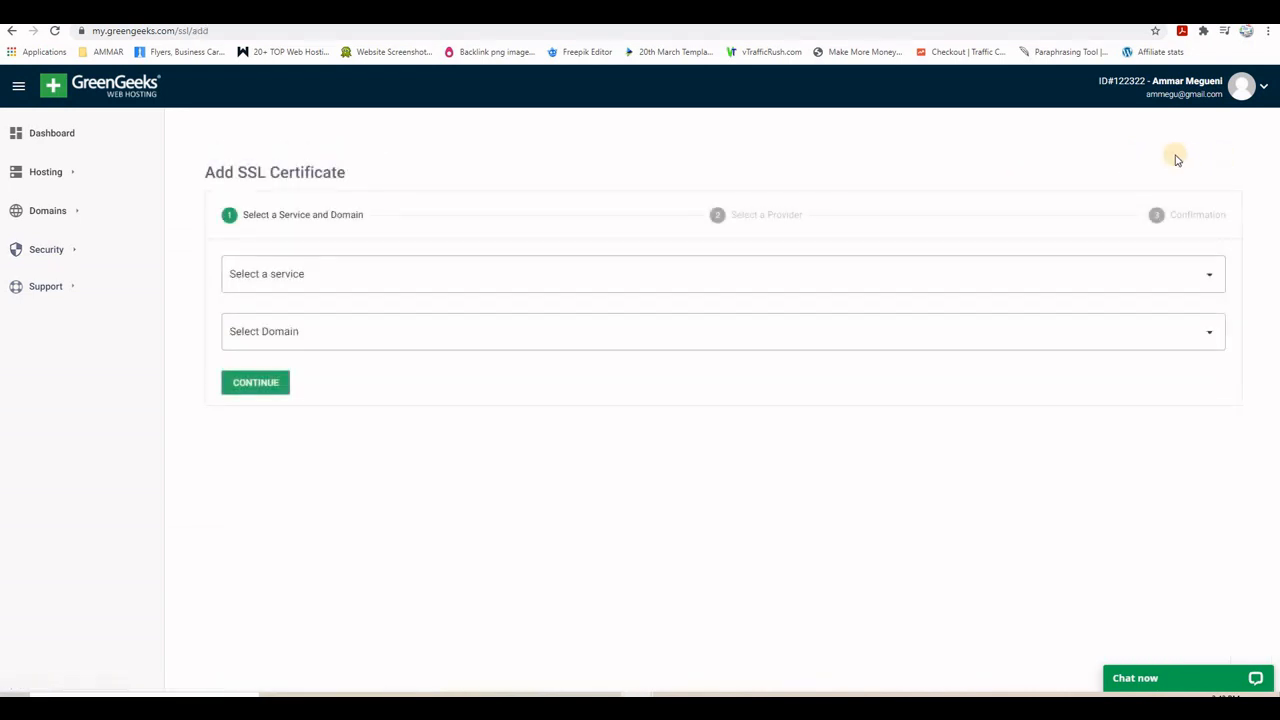
pyautogui.click(669, 288)
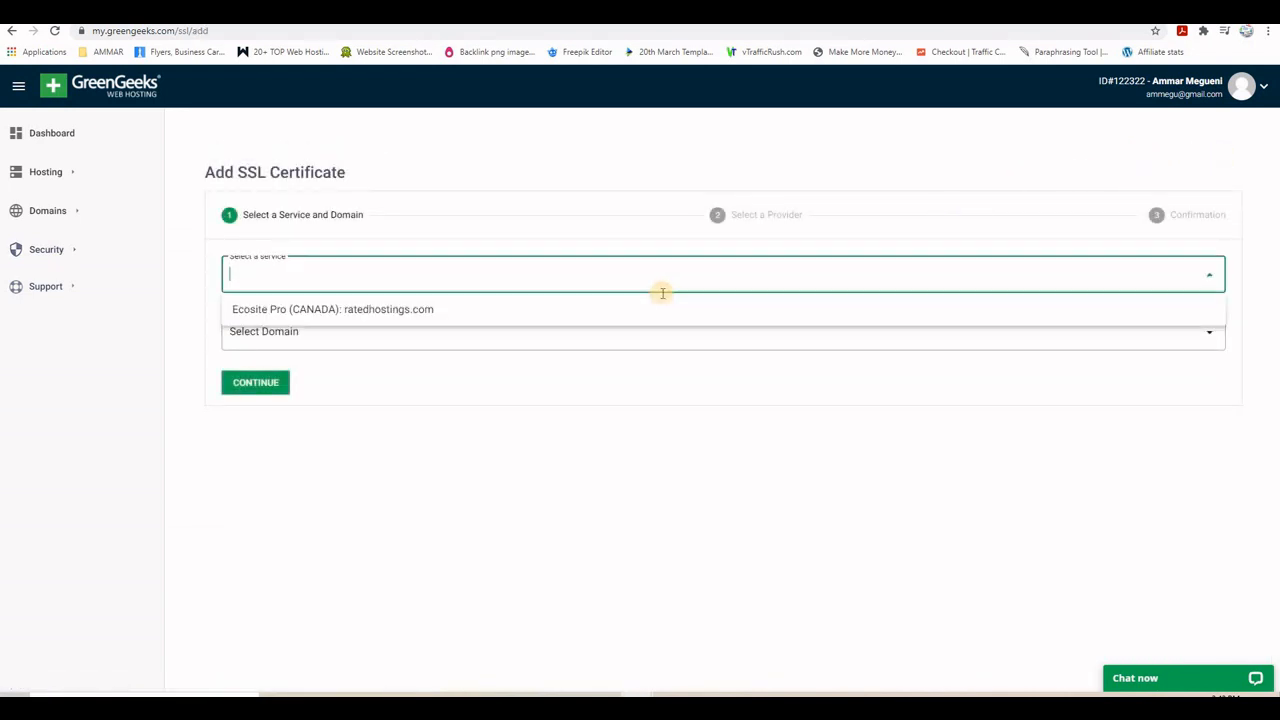
pyautogui.click(609, 318)
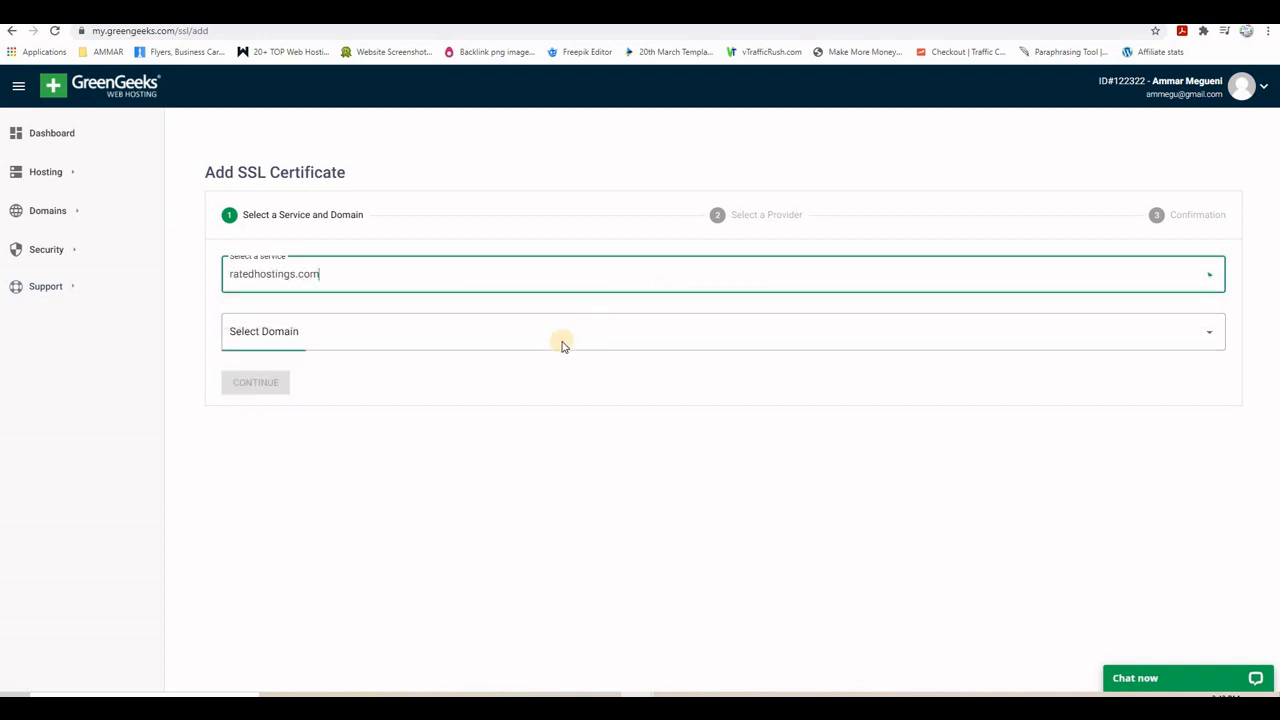
pyautogui.click(468, 343)
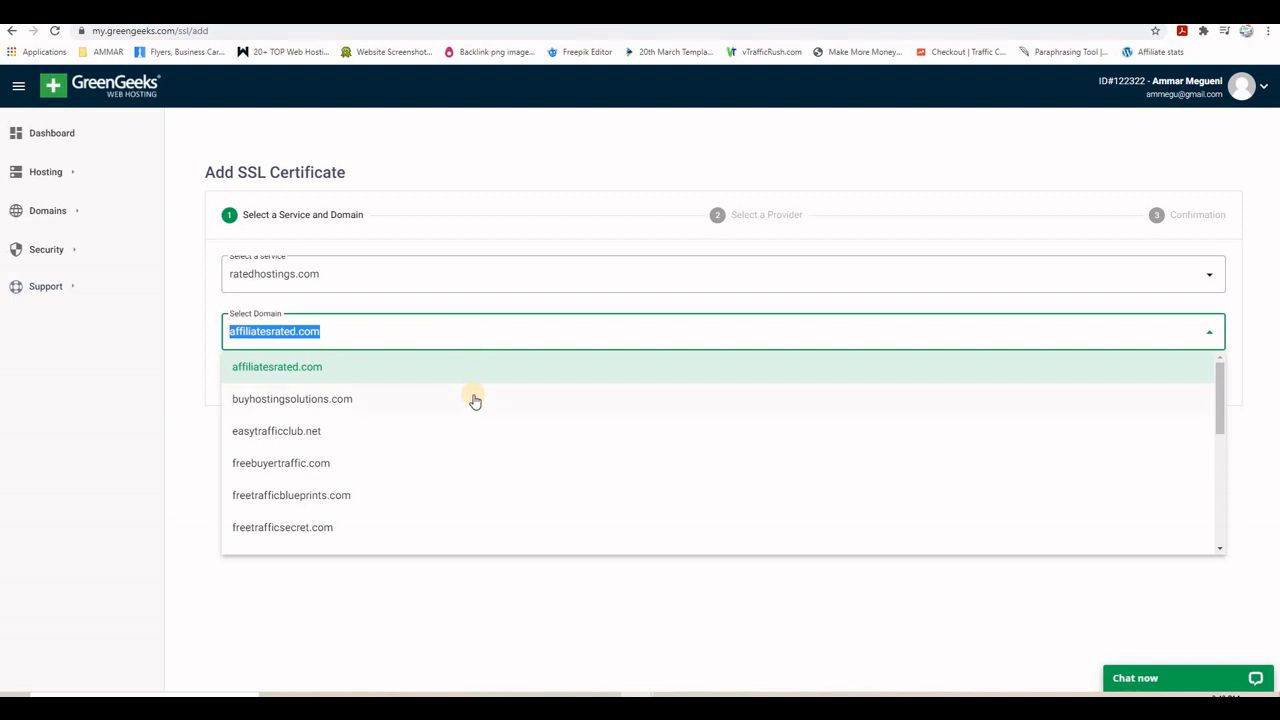
pyautogui.scroll(-2, 475, 401)
pyautogui.scroll(-1, 475, 402)
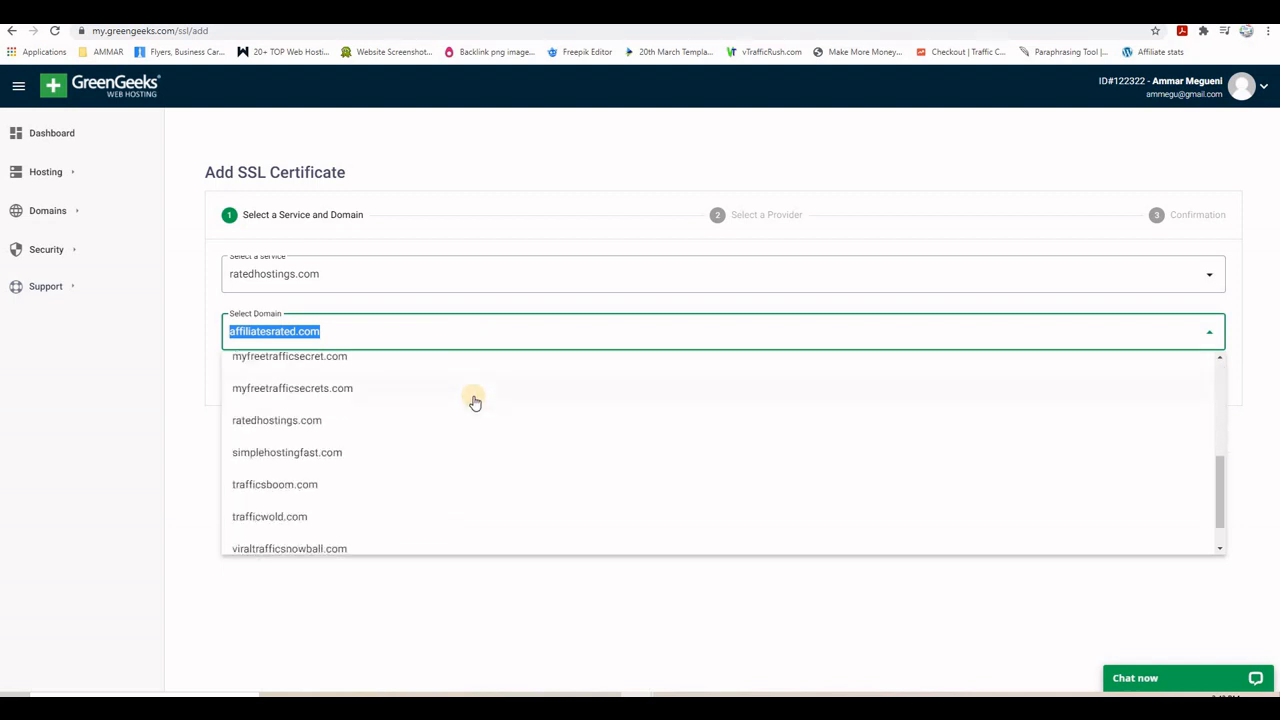
pyautogui.scroll(-1, 475, 402)
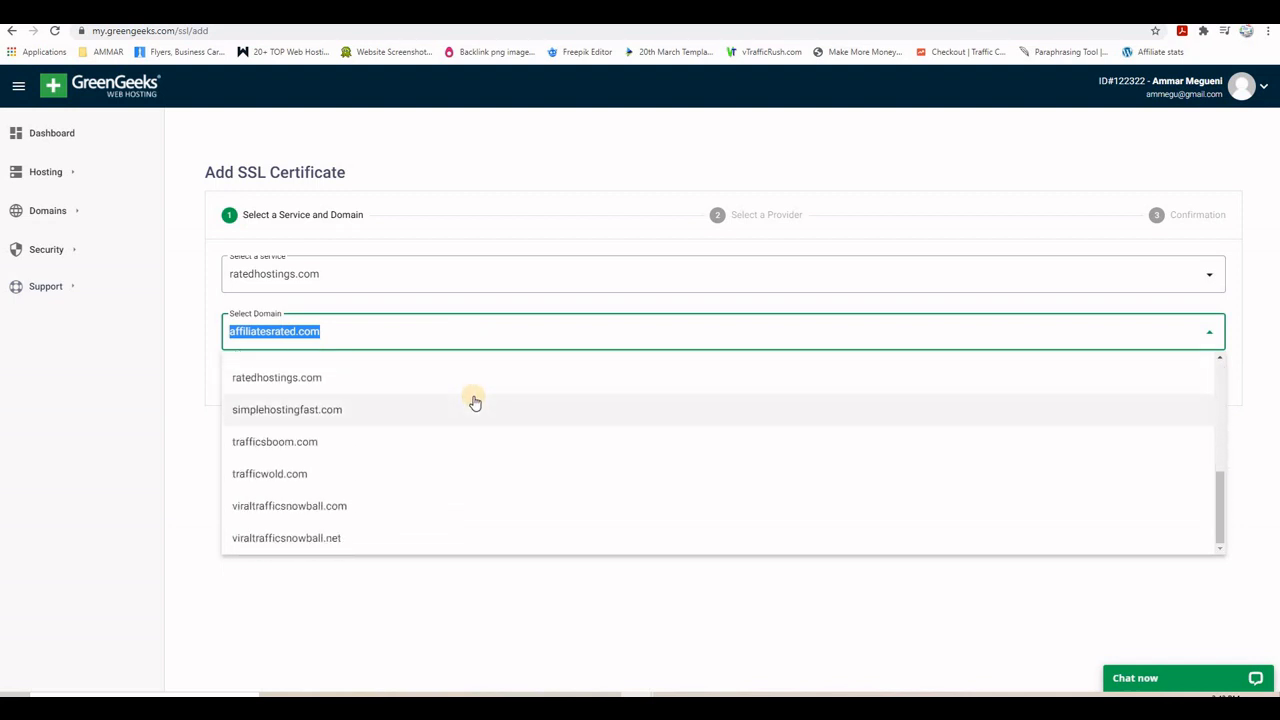
pyautogui.click(310, 546)
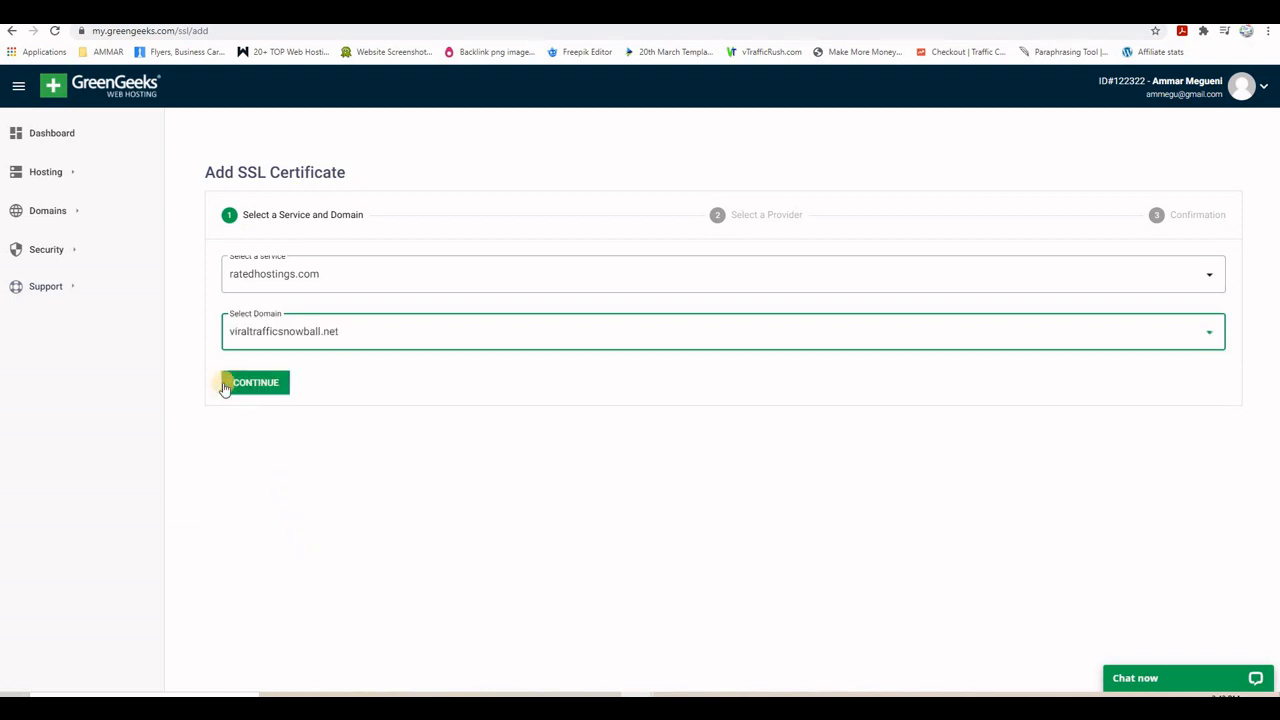
pyautogui.click(255, 383)
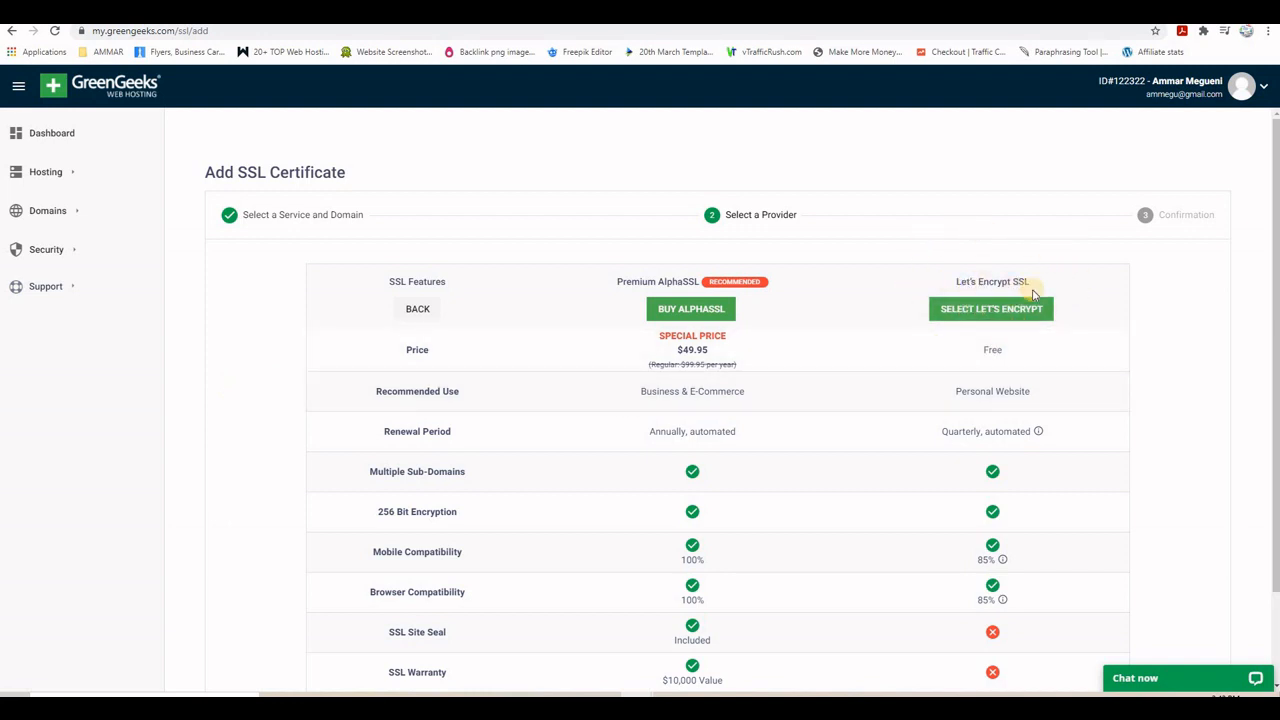
# Choose the free Let's Encrypt SSL as the provider and confirm creation of the certificate
pyautogui.click(985, 316)
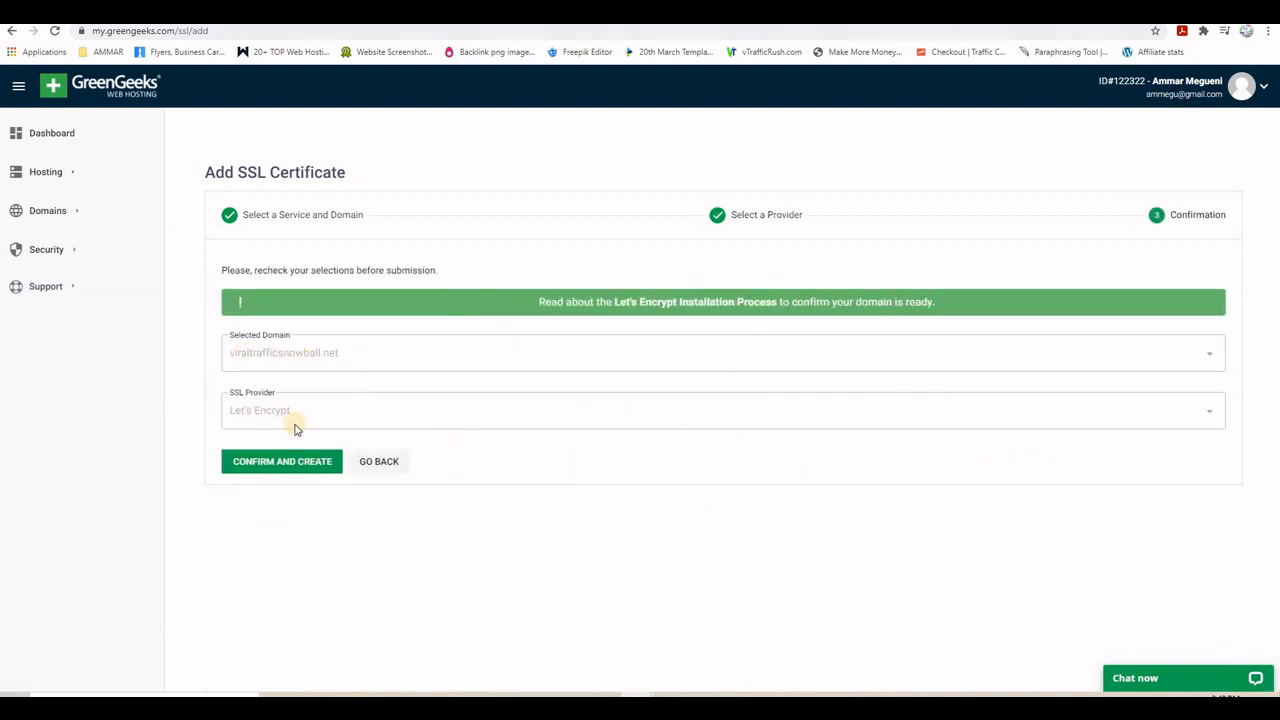
pyautogui.click(287, 467)
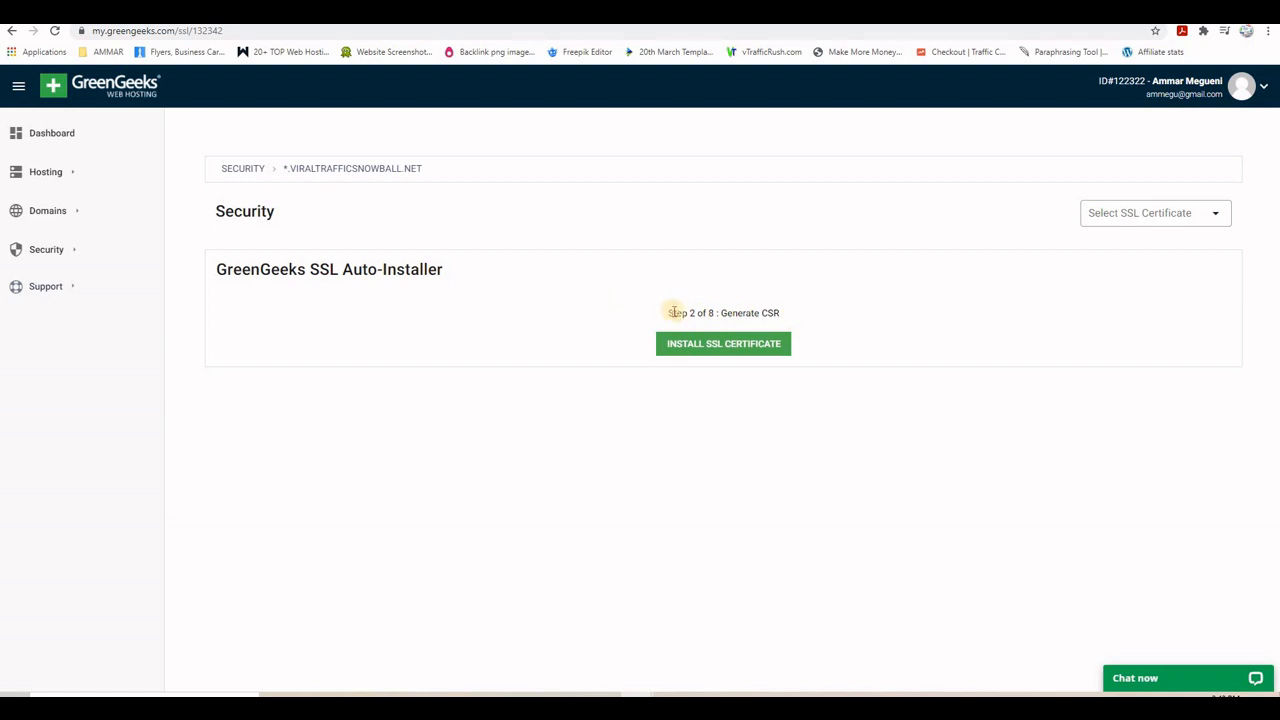
# Install the created SSL certificate for viraltrafficsnowball.net and reload the site's front page to check it
pyautogui.click(766, 352)
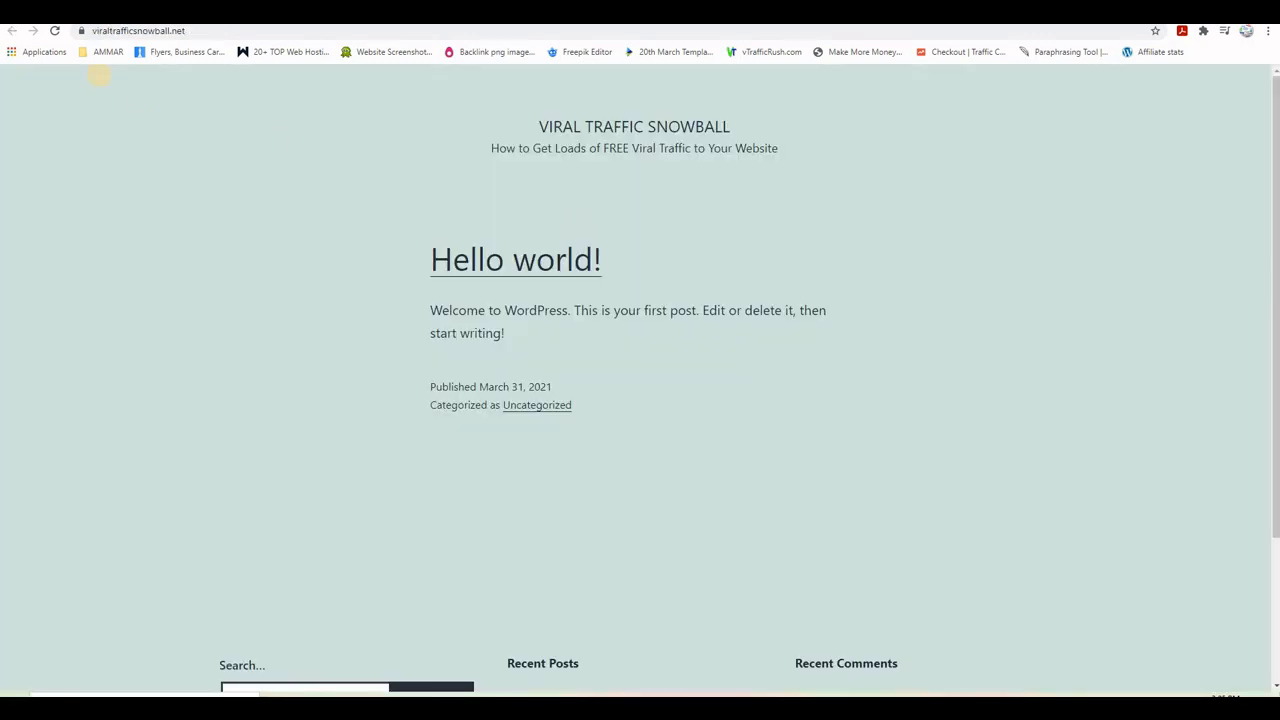
pyautogui.click(54, 30)
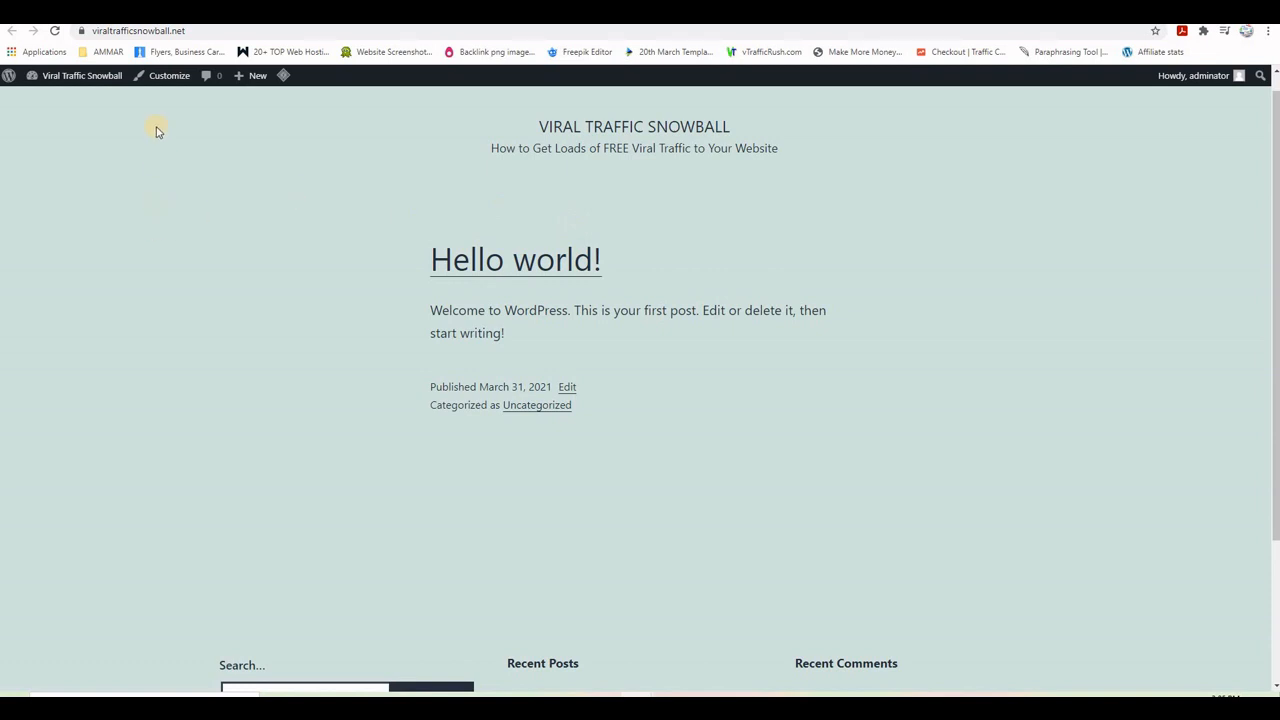